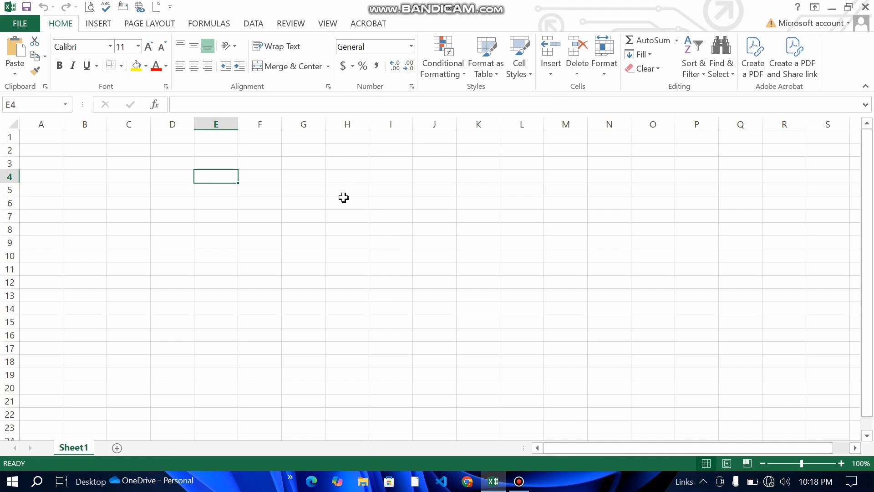
Step: Enter the headers St_ID, St_Name, Father_Name and Department in E4 through H4
{"action": "type", "text": "S"}
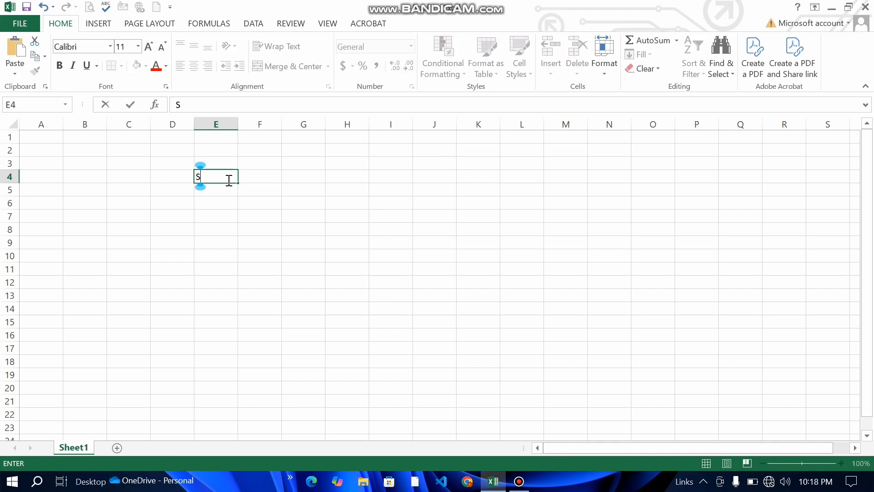
{"action": "type", "text": "t_ID"}
{"action": "key", "text": "Tab"}
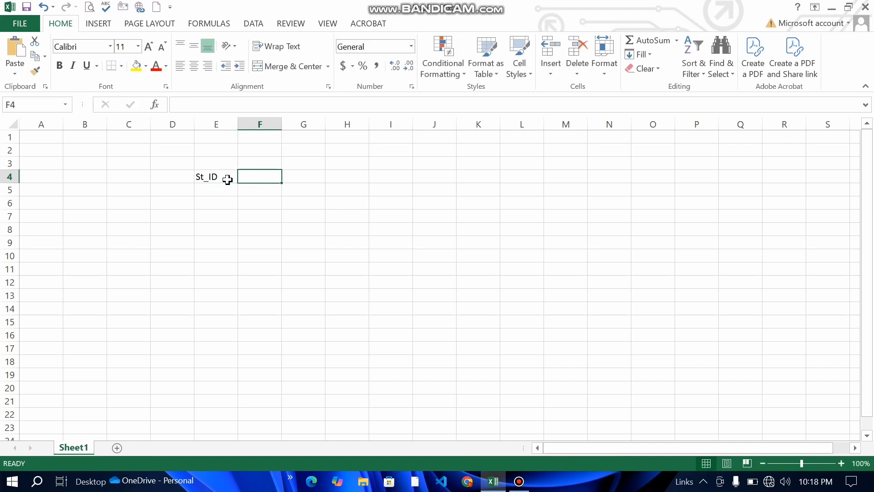
{"action": "type", "text": "St"}
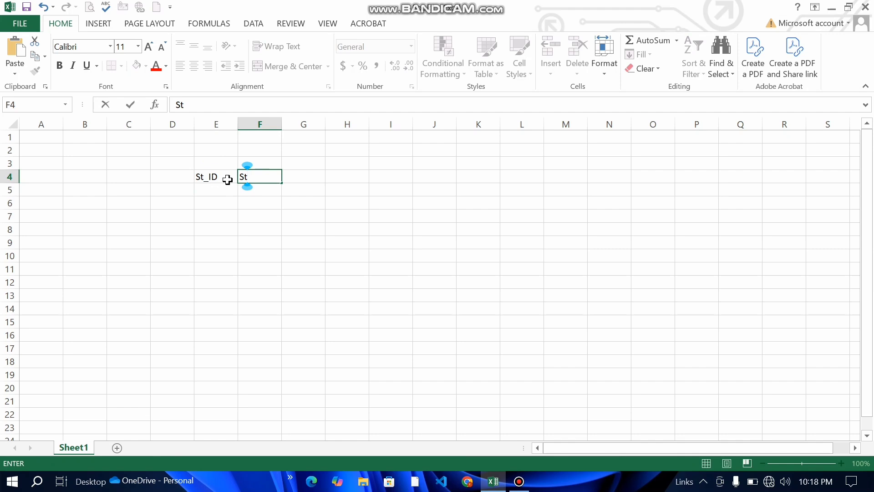
{"action": "type", "text": "_Name"}
{"action": "key", "text": "Tab"}
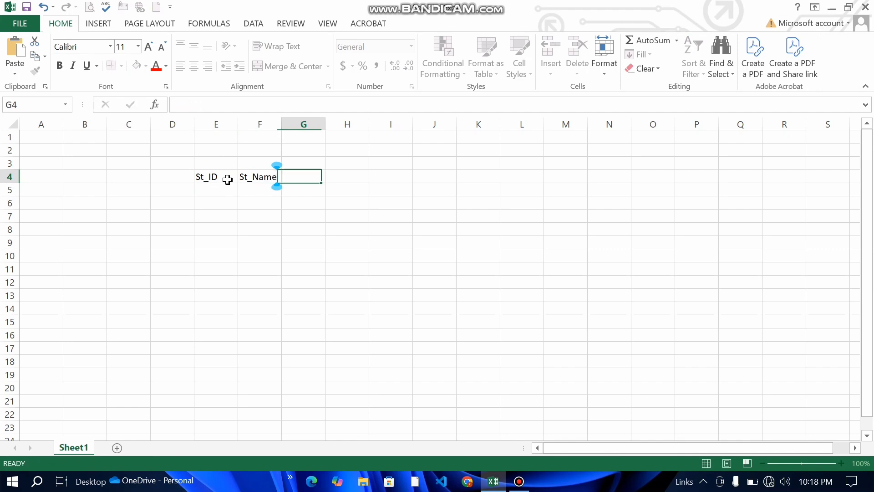
{"action": "type", "text": "A"}
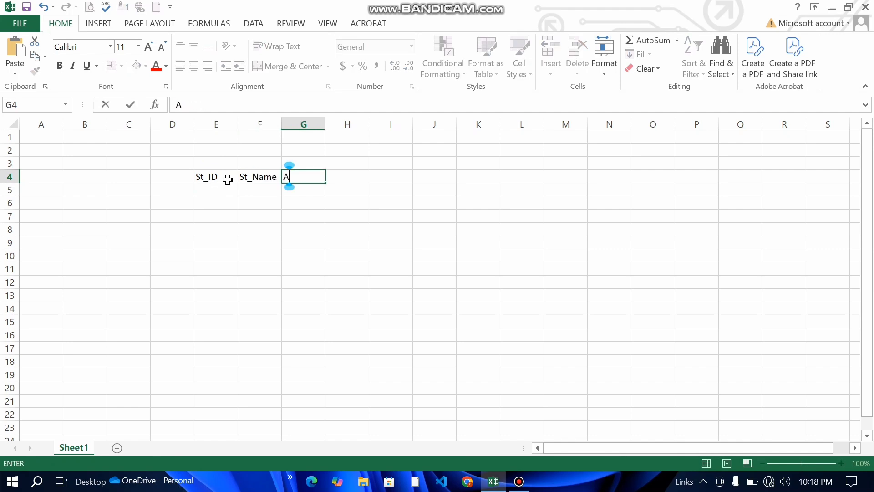
{"action": "key", "text": "BackSpace"}
{"action": "type", "text": "Father"}
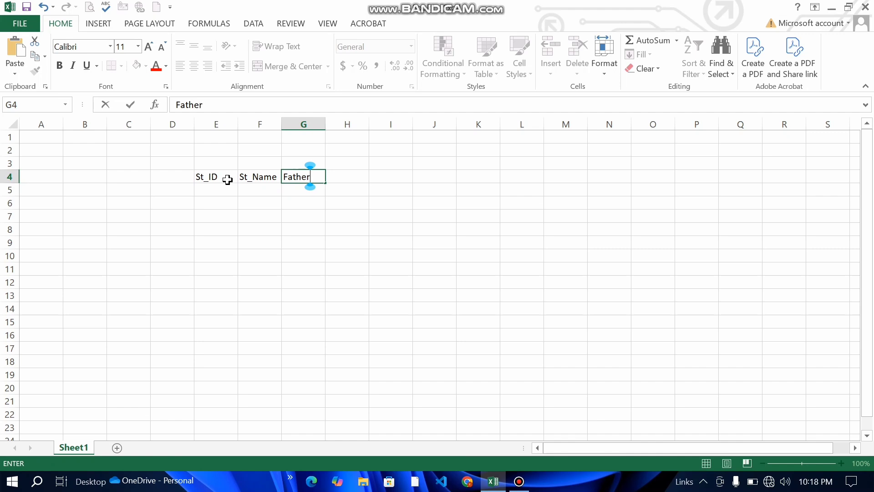
{"action": "type", "text": "_Name"}
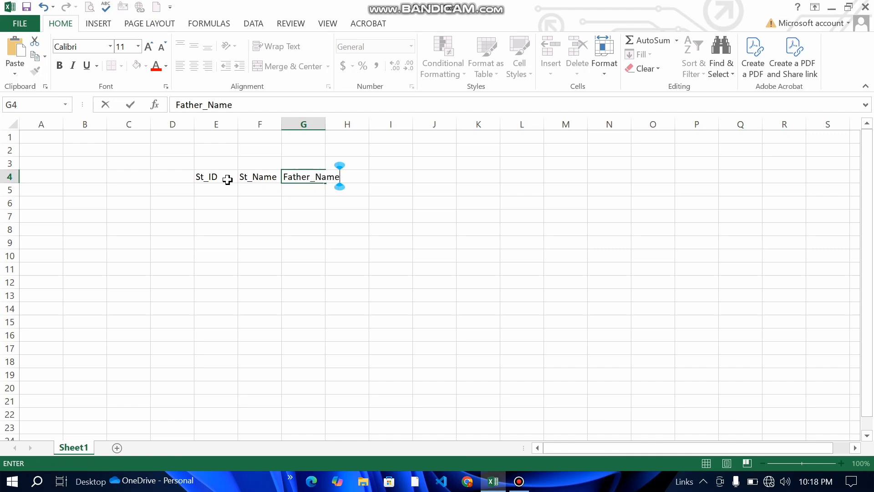
{"action": "key", "text": "Tab"}
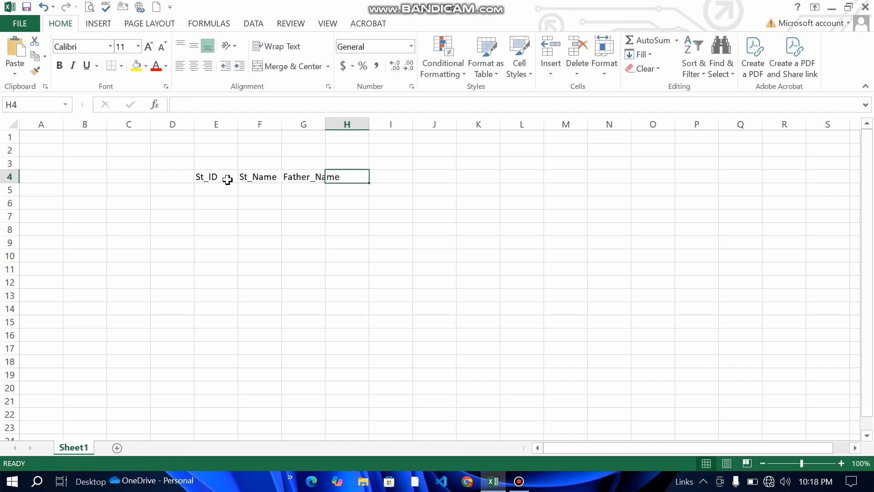
{"action": "type", "text": "Department"}
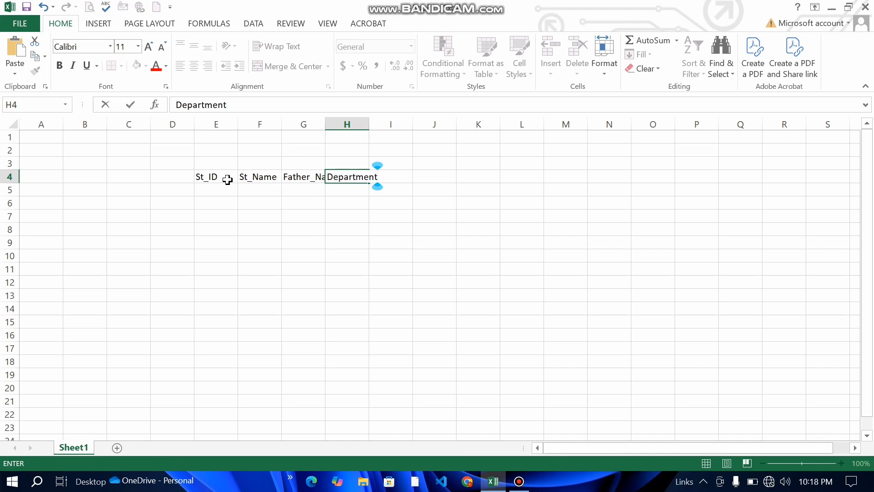
{"action": "key", "text": "Tab"}
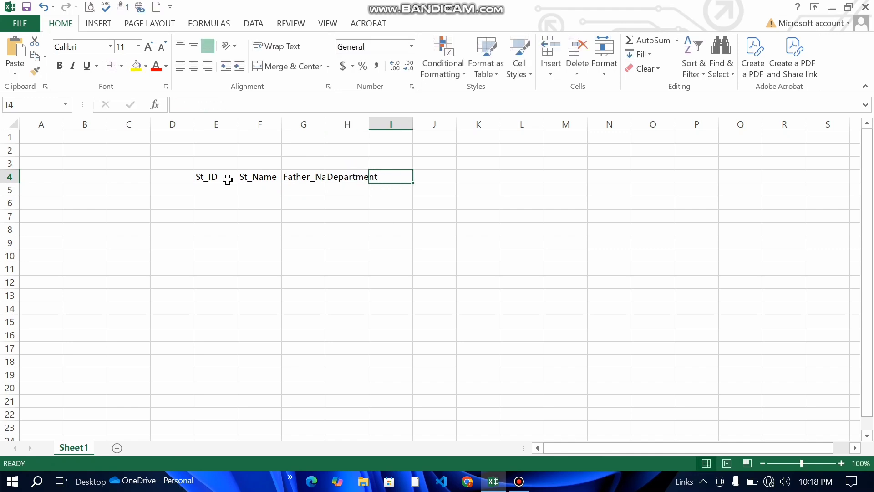
Step: Continue the header row with Course, DateOfAdd, Phone_No and Email_ID in I4 through L4
{"action": "type", "text": "Course"}
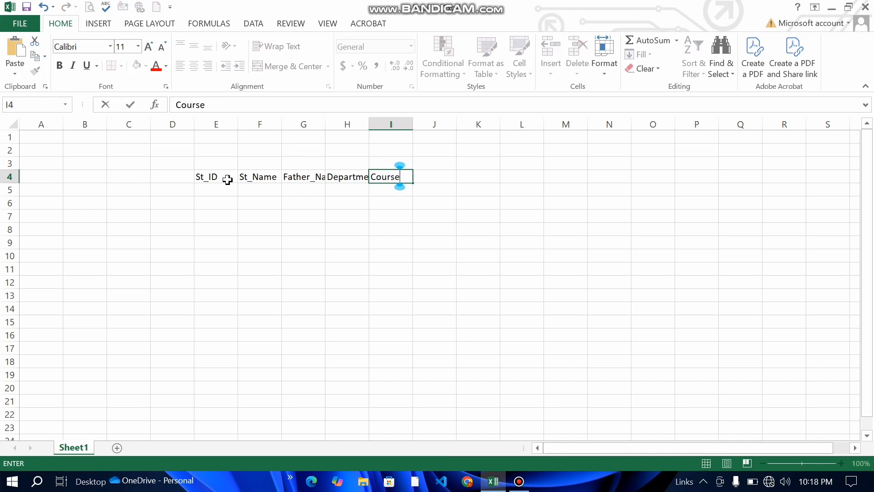
{"action": "key", "text": "Tab"}
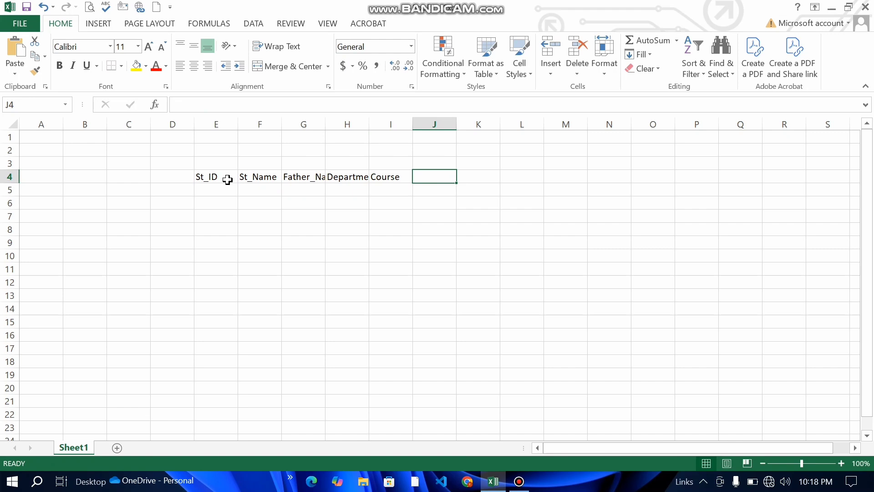
{"action": "type", "text": "Date"}
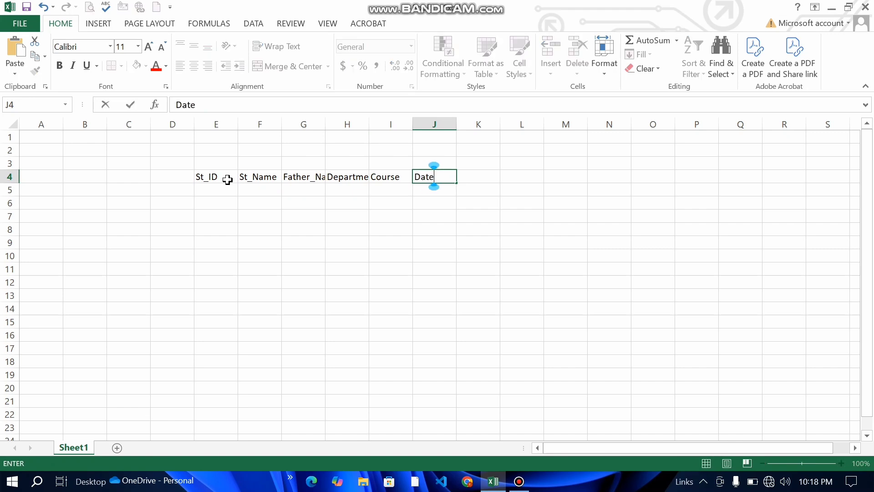
{"action": "type", "text": "OfAdd"}
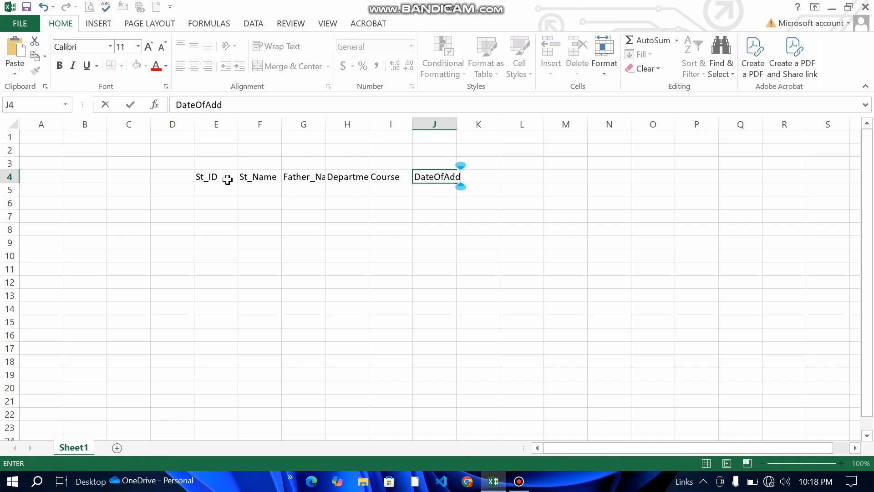
{"action": "key", "text": "Tab"}
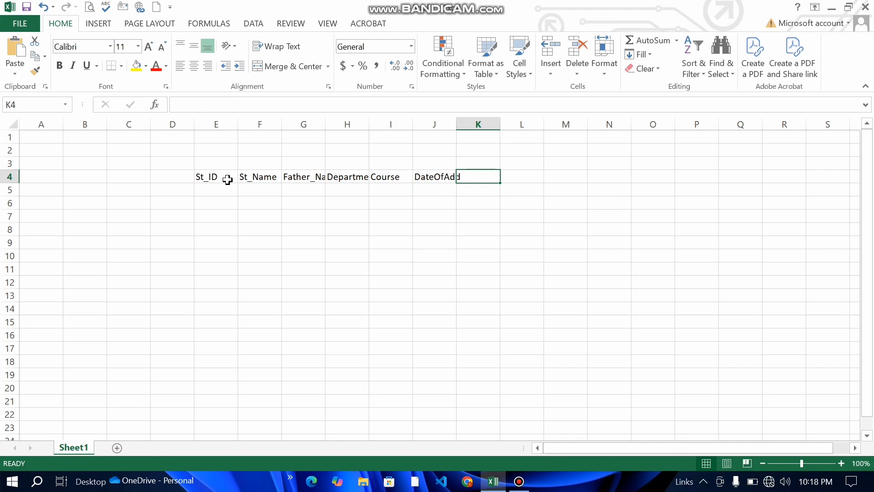
{"action": "type", "text": "Phone"}
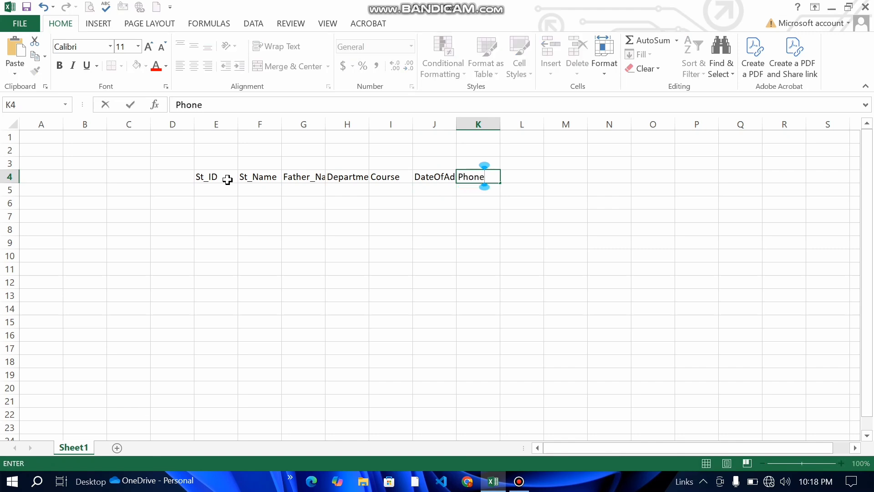
{"action": "type", "text": "_No"}
{"action": "key", "text": "Tab"}
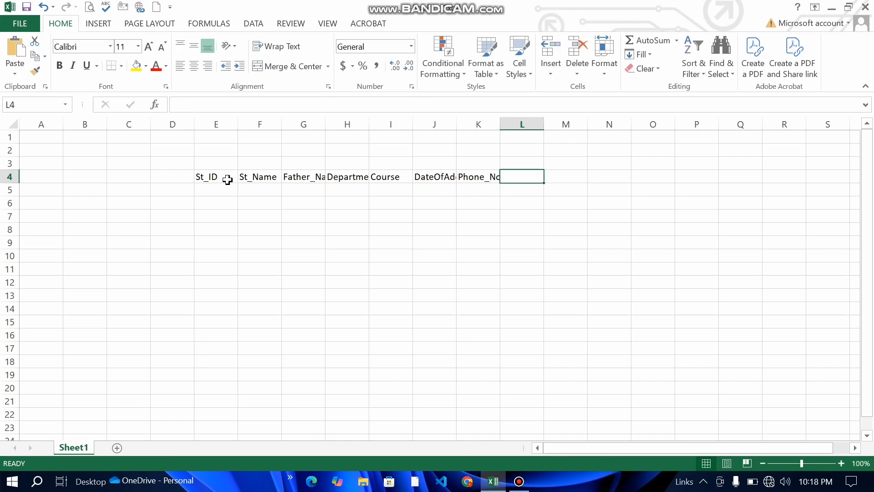
{"action": "type", "text": "Emai"}
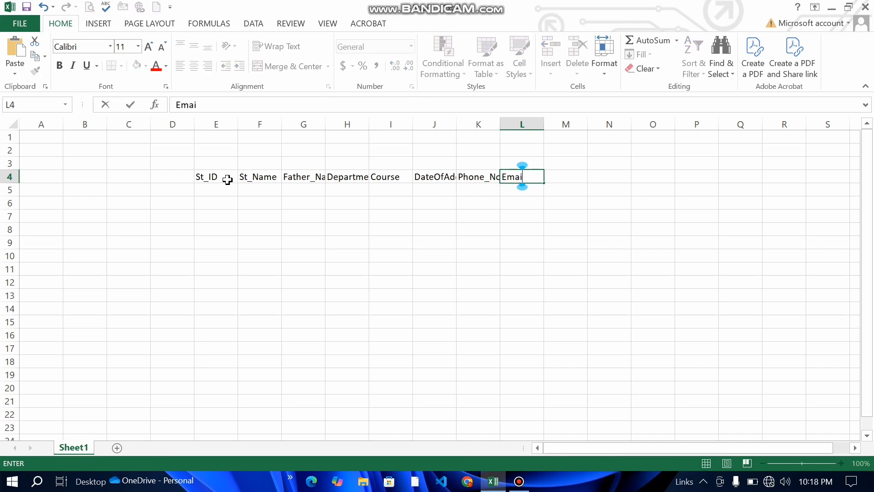
{"action": "type", "text": "l_ID"}
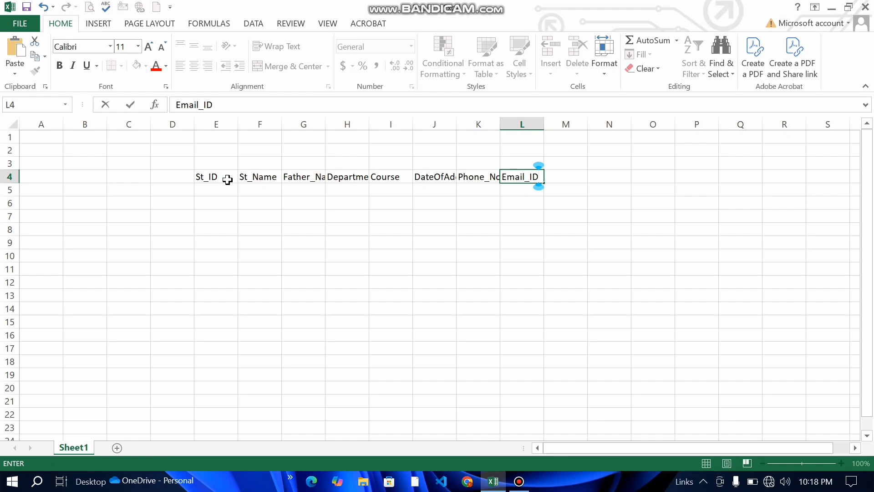
Step: Commit Email_ID and widen columns G, H and J to fit Father_Name, Department and DateOfAdd
{"action": "left_click", "coordinate": [490, 253]}
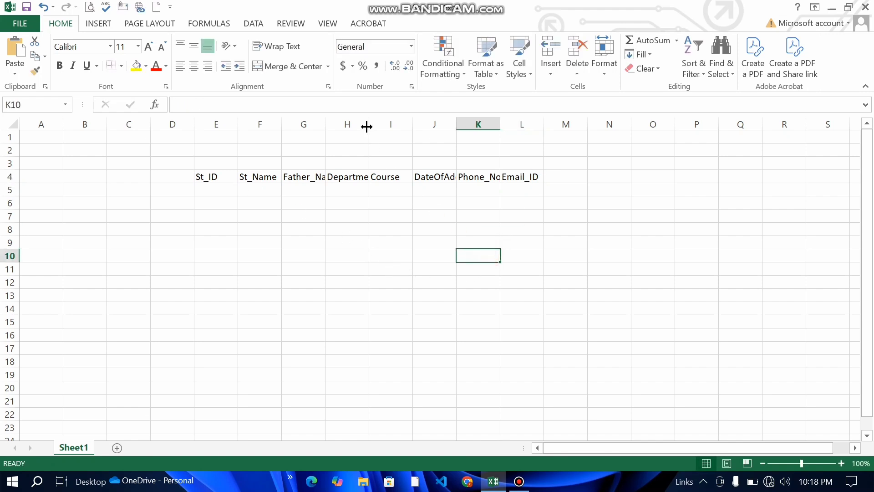
{"action": "left_click_drag", "start_coordinate": [367, 126], "coordinate": [408, 124]}
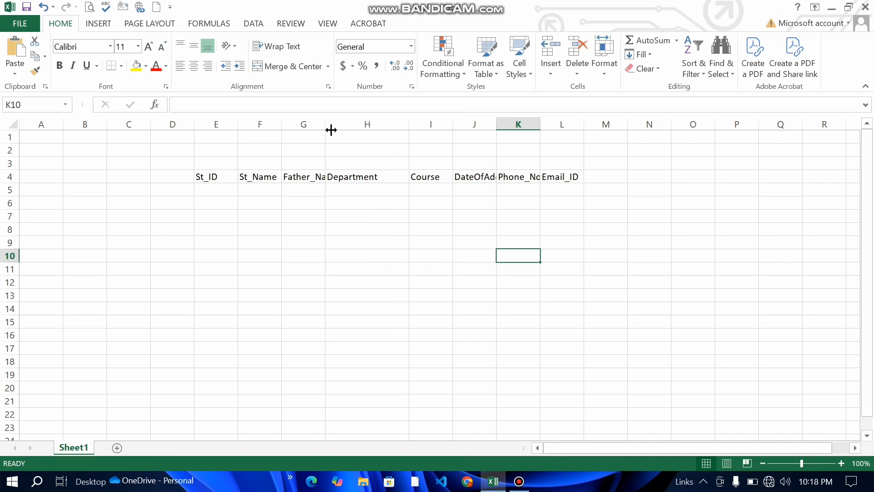
{"action": "left_click_drag", "start_coordinate": [331, 130], "coordinate": [386, 129]}
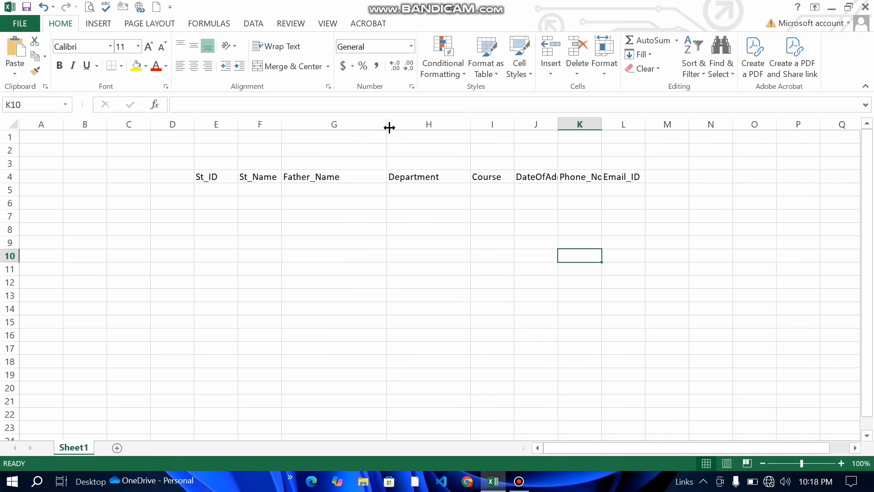
{"action": "left_click_drag", "start_coordinate": [387, 125], "coordinate": [366, 131]}
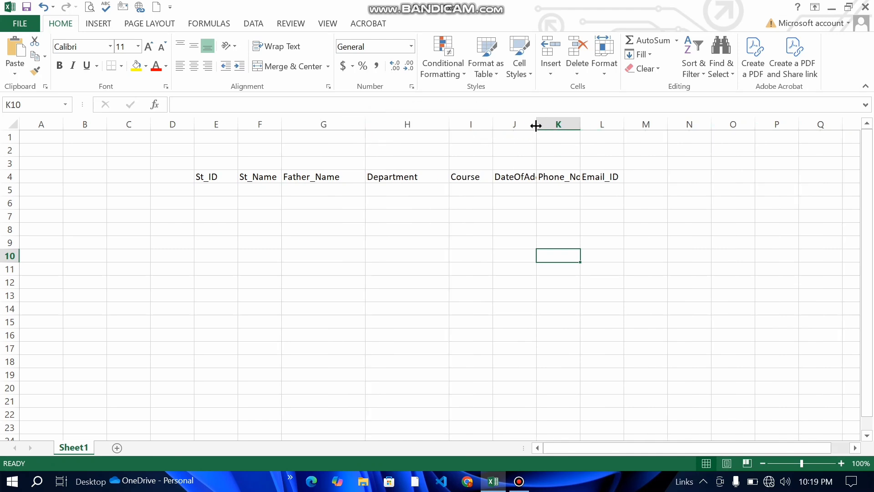
{"action": "left_click_drag", "start_coordinate": [536, 124], "coordinate": [643, 124]}
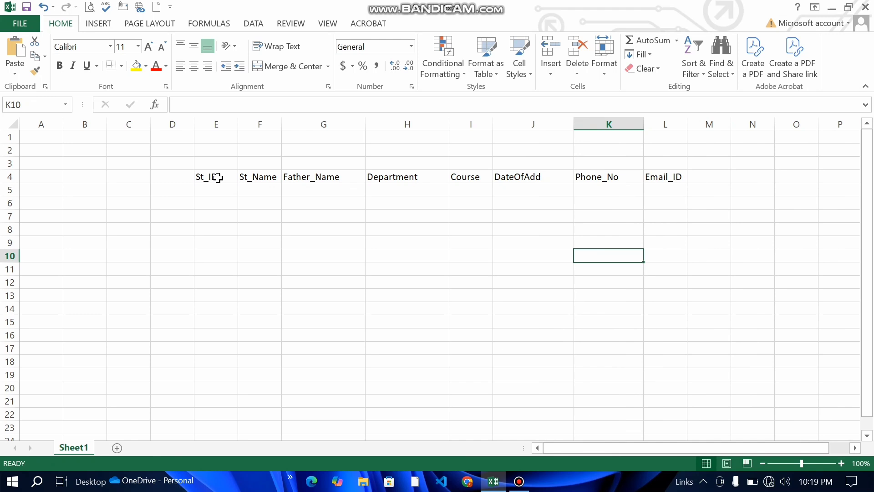
{"action": "left_click_drag", "start_coordinate": [218, 178], "coordinate": [662, 316]}
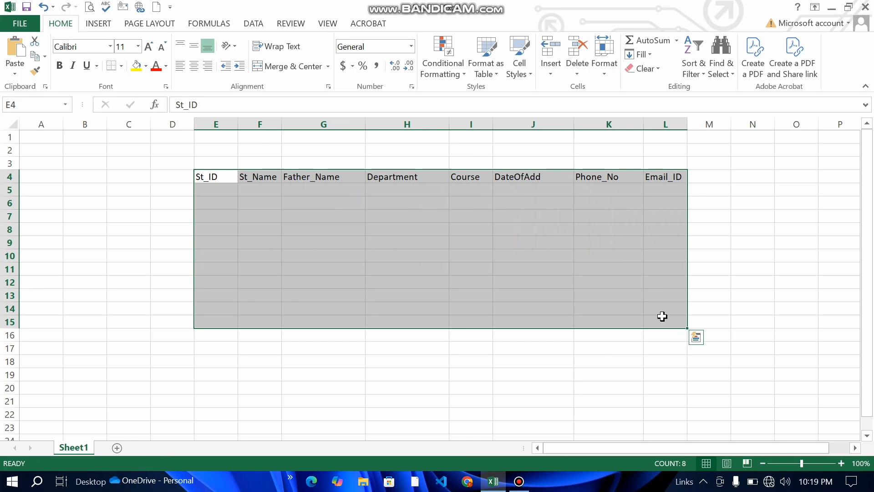
Step: Apply All Borders to the table range E4:L15
{"action": "left_click", "coordinate": [121, 66]}
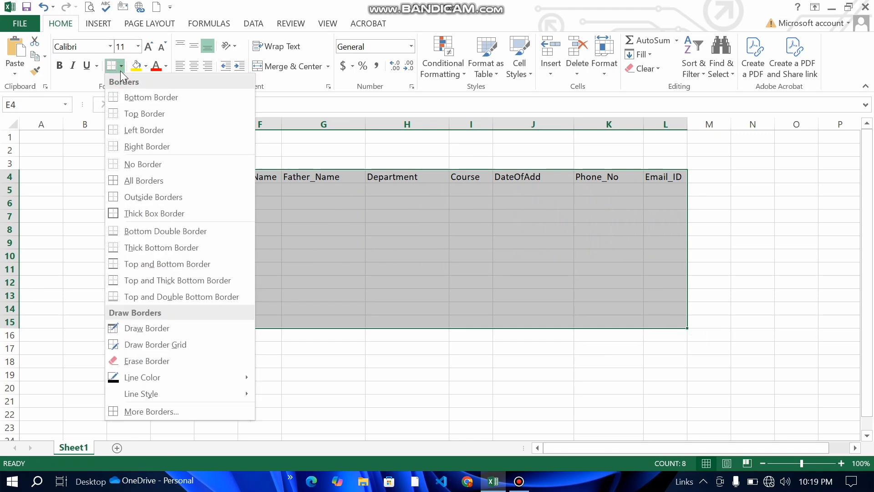
{"action": "left_click", "coordinate": [161, 180]}
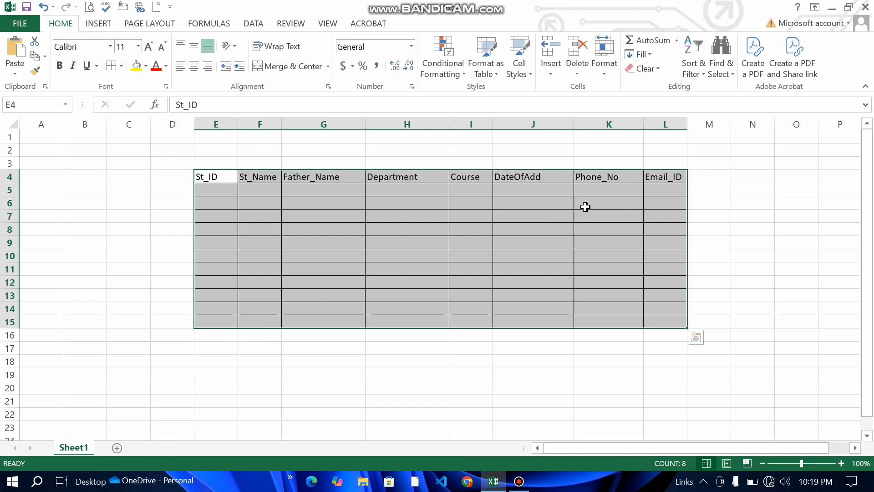
{"action": "left_click", "coordinate": [448, 215]}
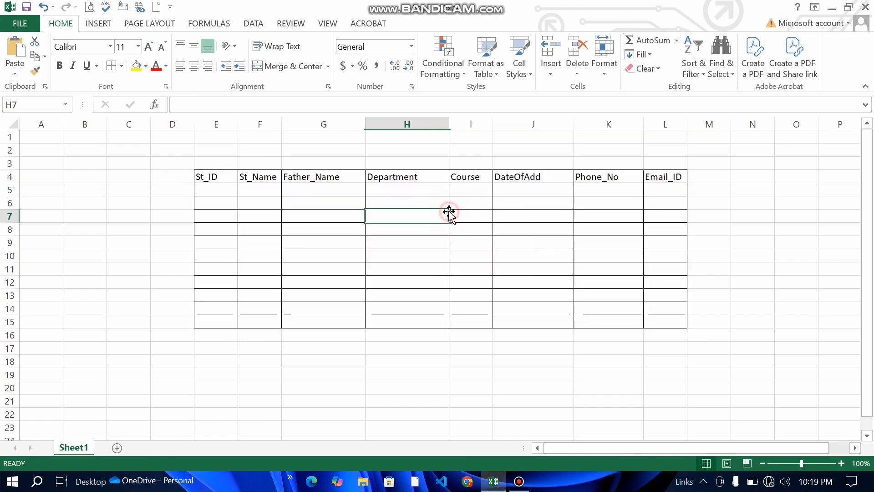
{"action": "left_click_drag", "start_coordinate": [202, 177], "coordinate": [675, 181]}
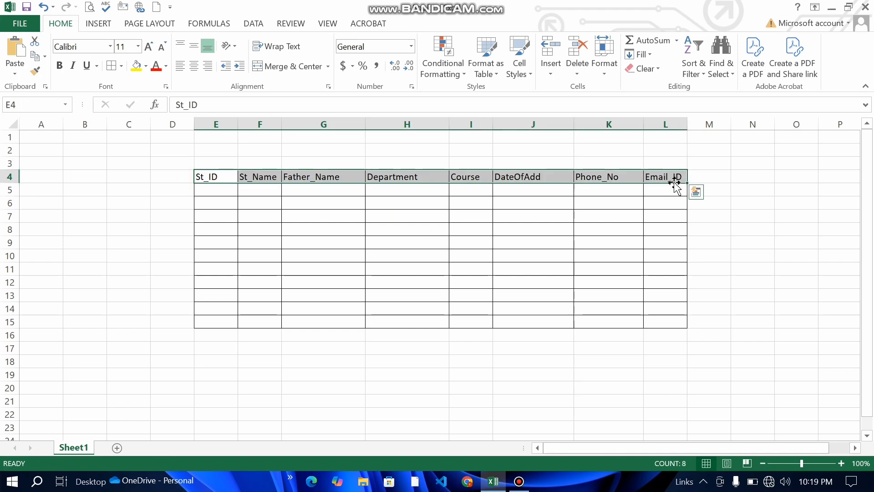
Step: Make the E4:L4 headers centred, bold and filled light blue
{"action": "left_click", "coordinate": [194, 67]}
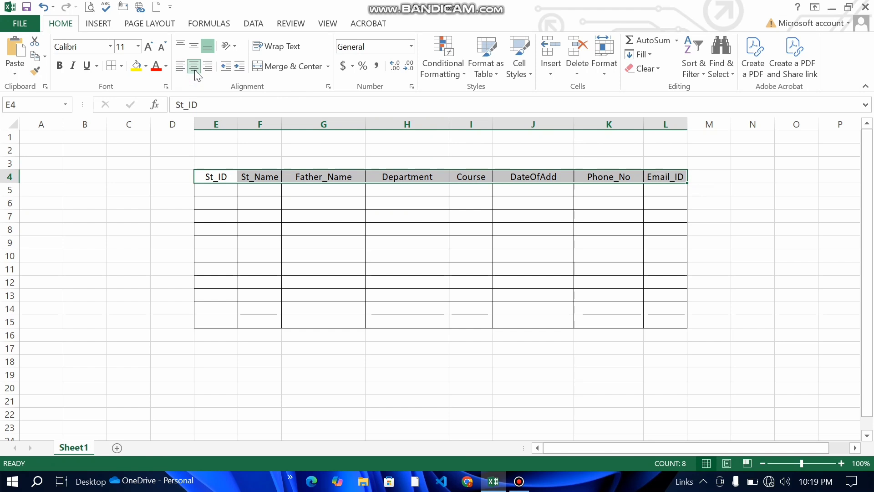
{"action": "left_click", "coordinate": [60, 66]}
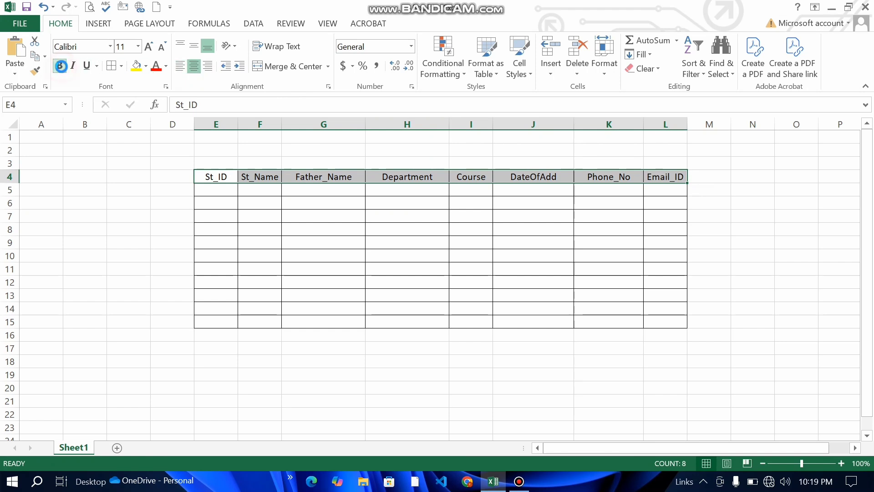
{"action": "left_click", "coordinate": [146, 67]}
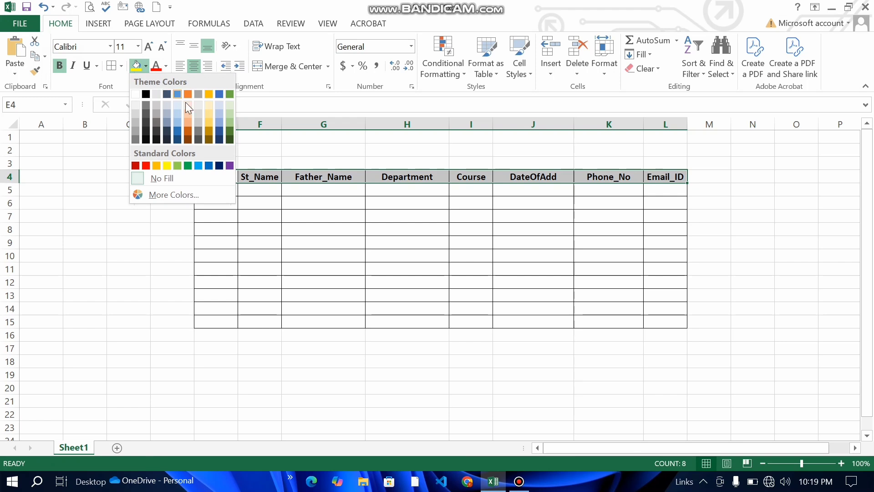
{"action": "left_click", "coordinate": [217, 104]}
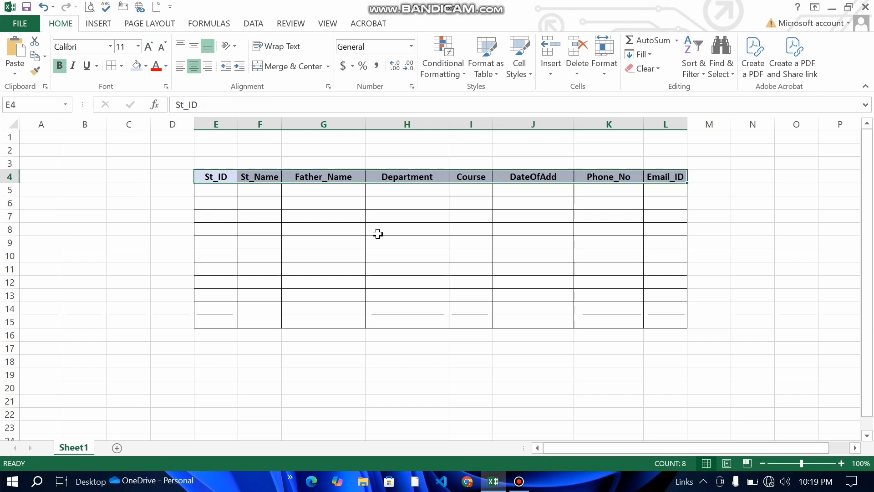
{"action": "left_click", "coordinate": [322, 230]}
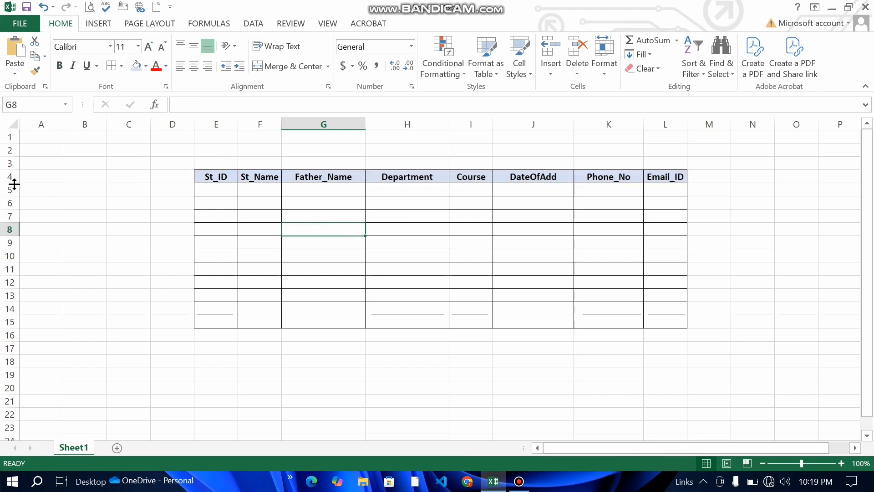
Step: Make row 4 taller and middle-align the E4:L4 headers vertically
{"action": "left_click_drag", "start_coordinate": [13, 183], "coordinate": [13, 196]}
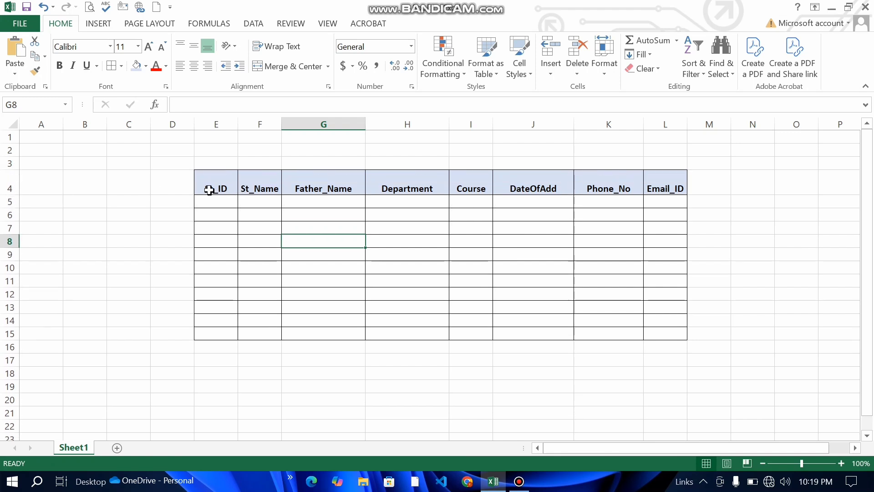
{"action": "left_click_drag", "start_coordinate": [209, 190], "coordinate": [654, 190]}
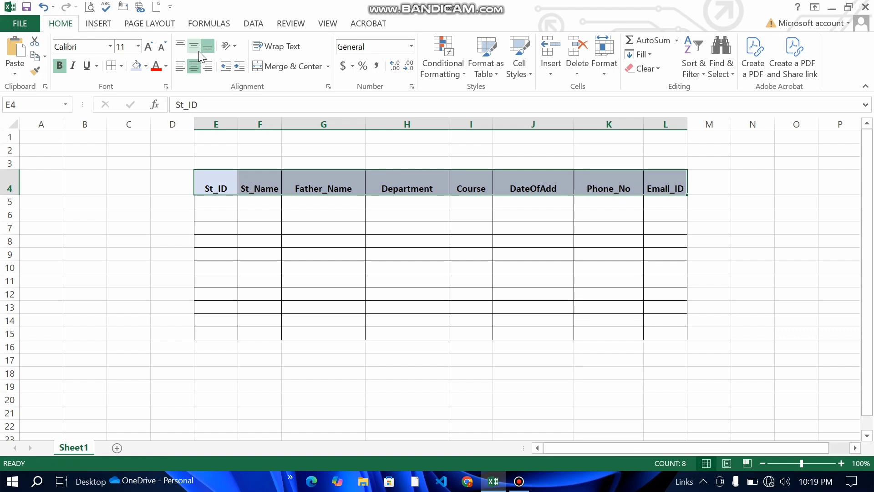
{"action": "left_click", "coordinate": [196, 49]}
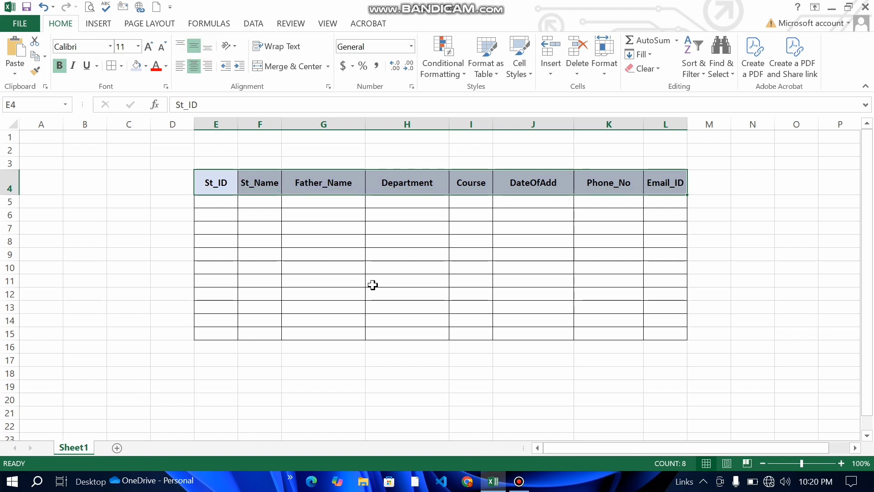
{"action": "left_click", "coordinate": [370, 282]}
{"action": "left_click", "coordinate": [214, 202]}
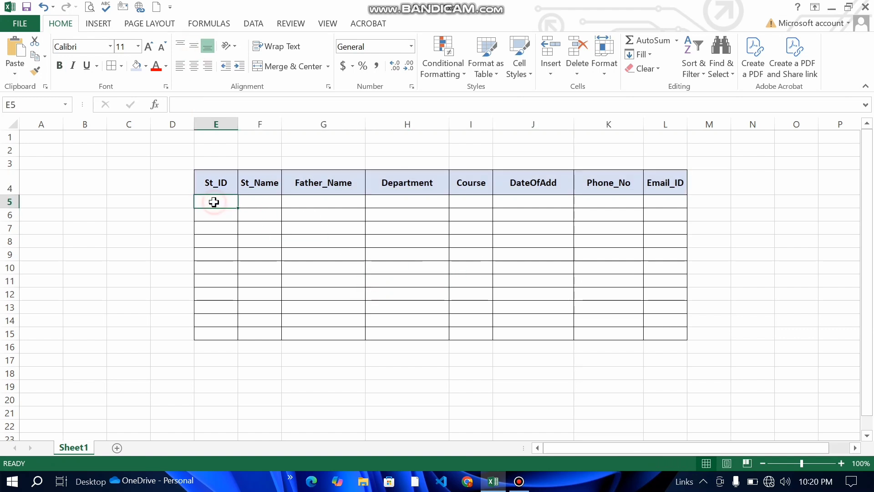
Step: Enter ID 101, the student's name, the father's name, IT and Prograaming in E5:I5
{"action": "type", "text": "101"}
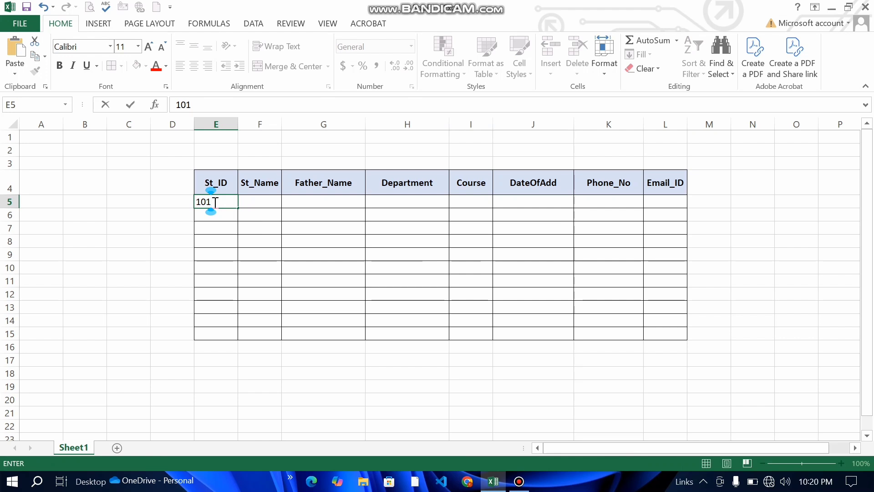
{"action": "key", "text": "Tab"}
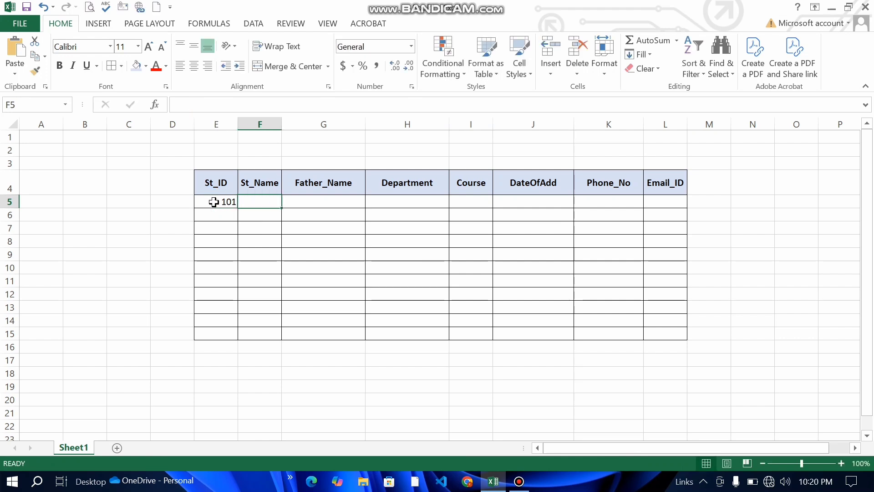
{"action": "type", "text": "Ali"}
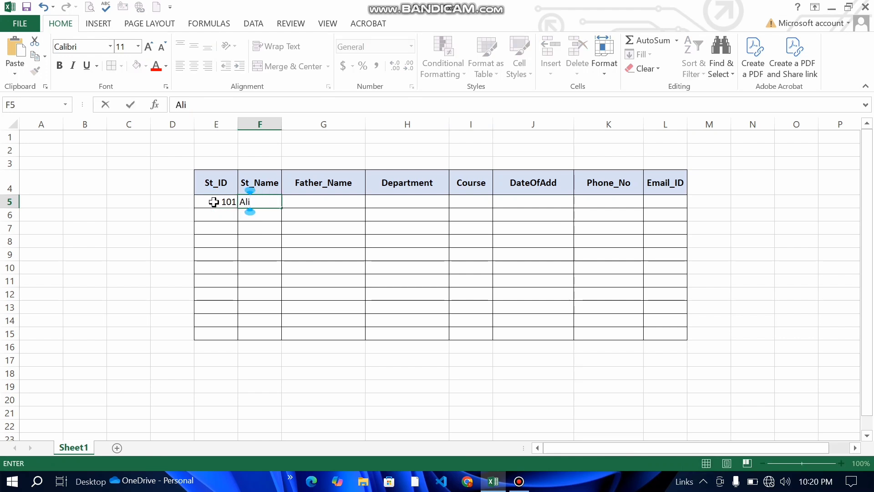
{"action": "key", "text": "Tab"}
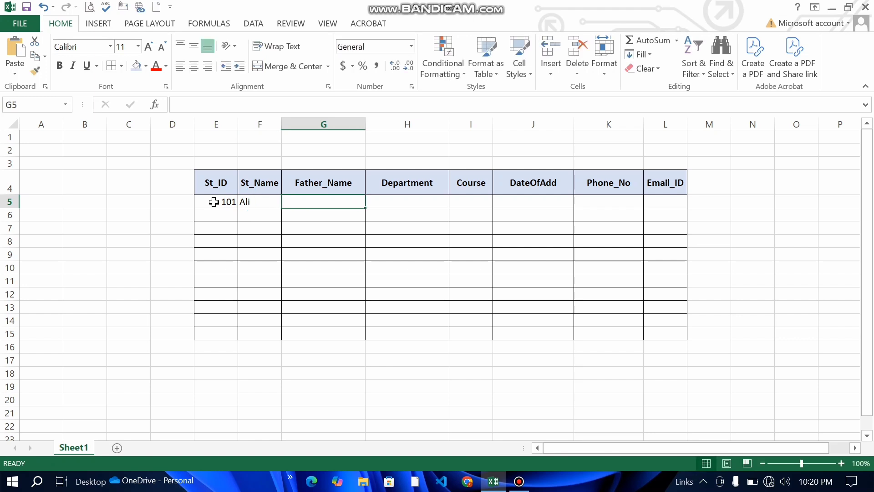
{"action": "type", "text": "Rahman"}
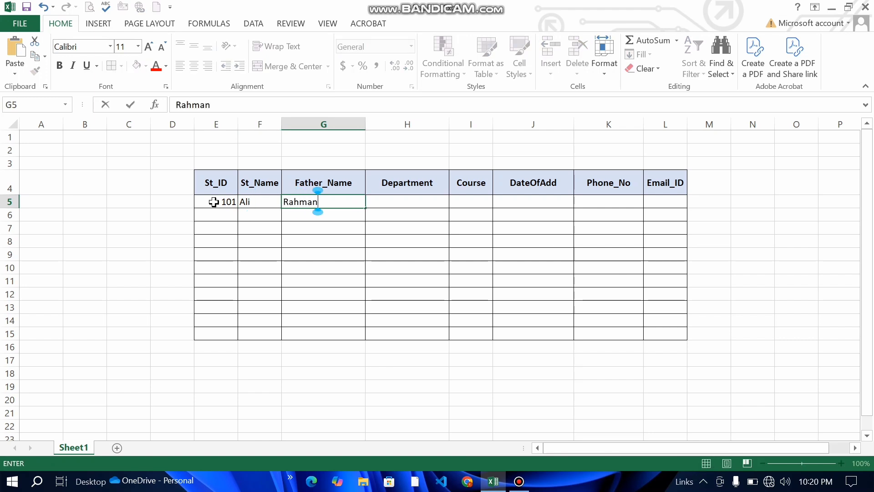
{"action": "key", "text": "Tab"}
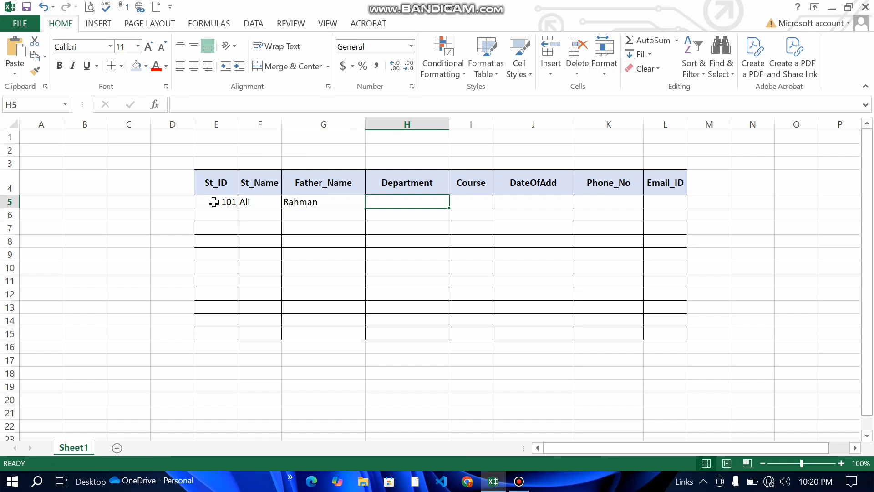
{"action": "type", "text": "IT"}
{"action": "key", "text": "Tab"}
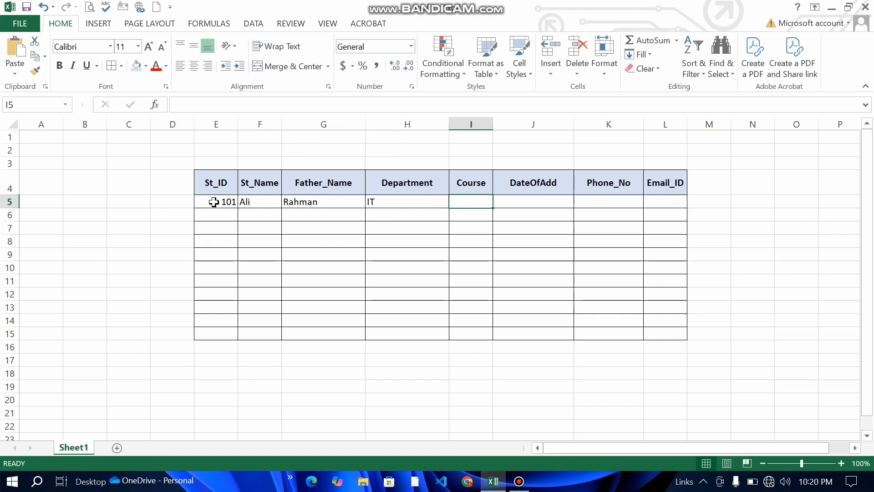
{"action": "type", "text": "rograaming"}
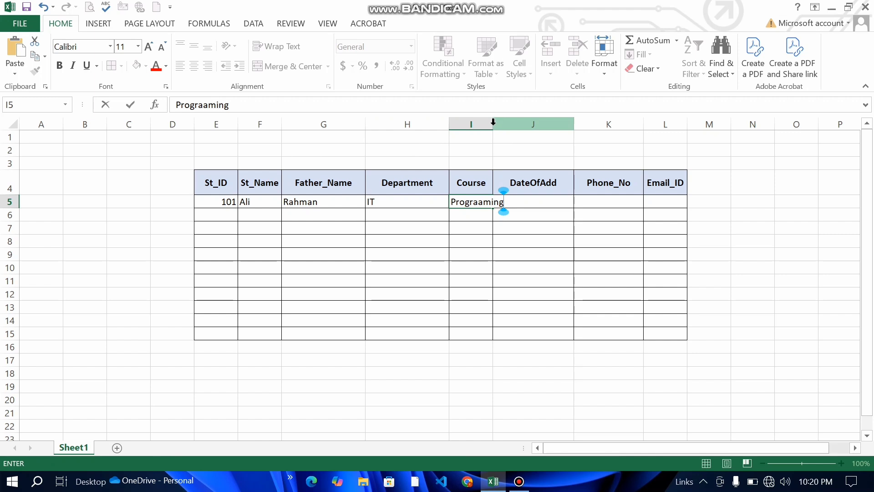
Step: Widen column I and correct the course in I5 to Programming
{"action": "left_click", "coordinate": [524, 175]}
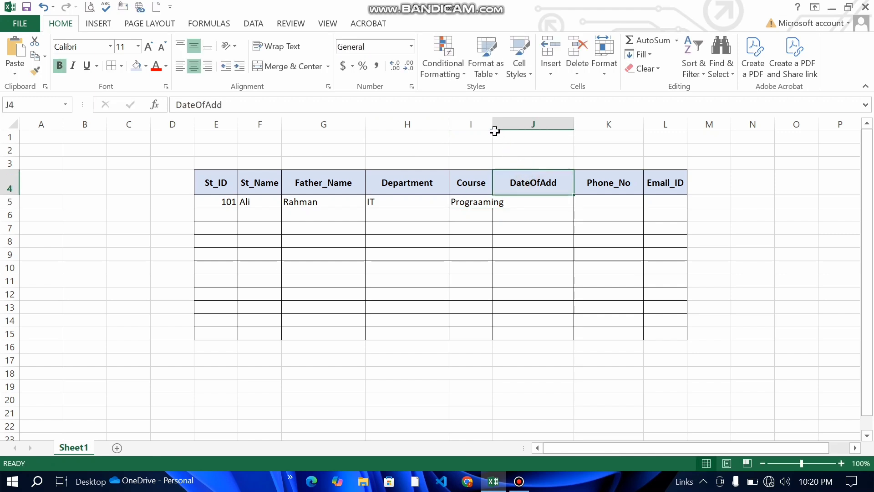
{"action": "left_click_drag", "start_coordinate": [493, 125], "coordinate": [518, 127]}
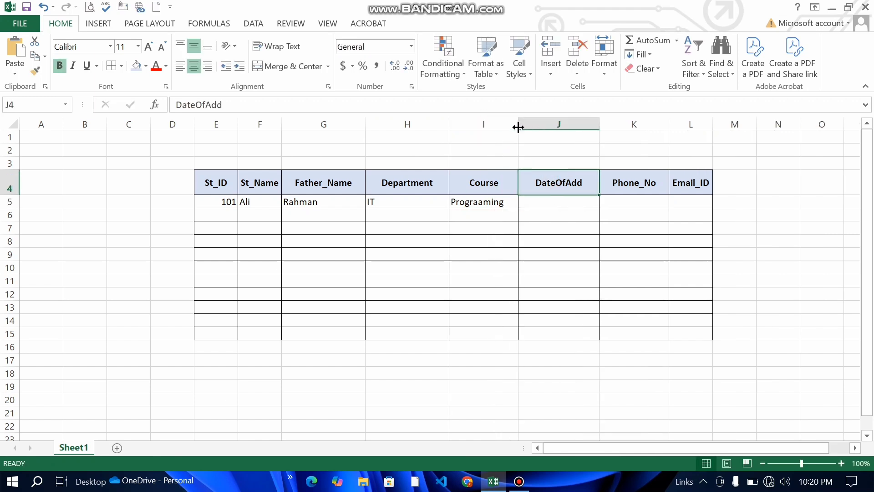
{"action": "left_click", "coordinate": [493, 204]}
{"action": "left_click", "coordinate": [490, 203]}
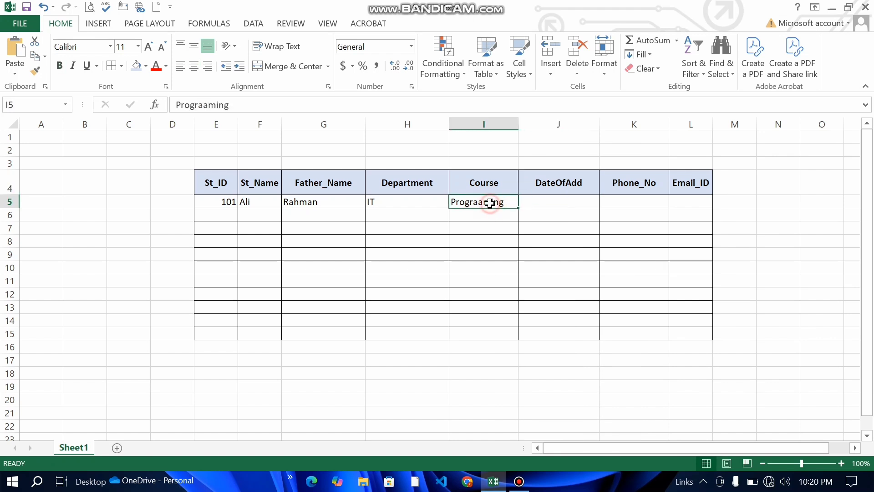
{"action": "double_click", "coordinate": [490, 203]}
{"action": "key", "text": "BackSpace"}
{"action": "key", "text": "BackSpace"}
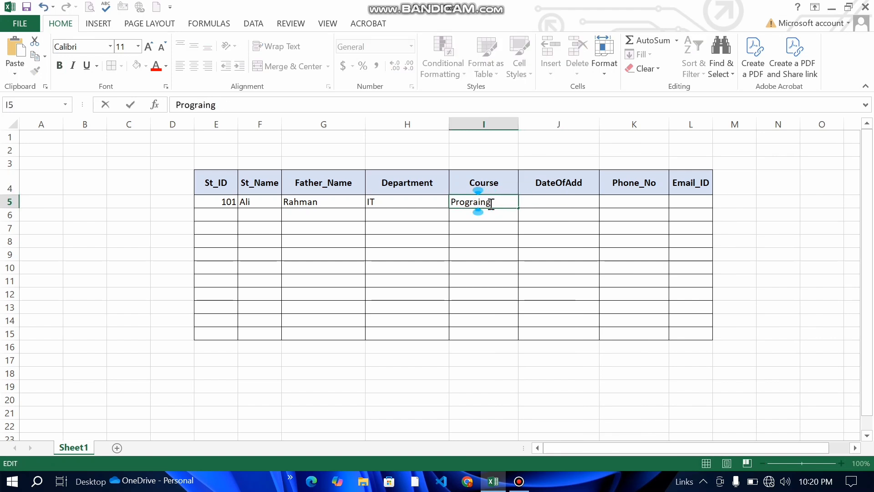
{"action": "type", "text": "mm"}
{"action": "left_click", "coordinate": [555, 203]}
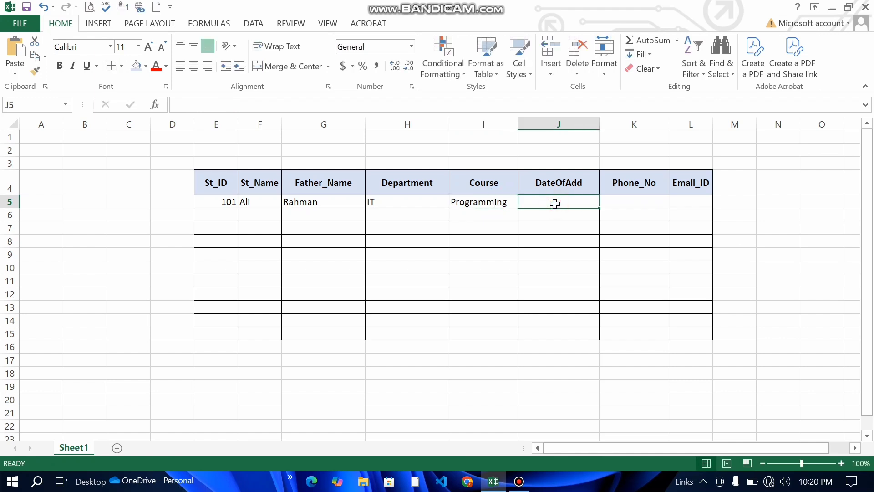
Step: Enter 2021, the phone number and the e-mail address in J5:L5
{"action": "type", "text": "2021"}
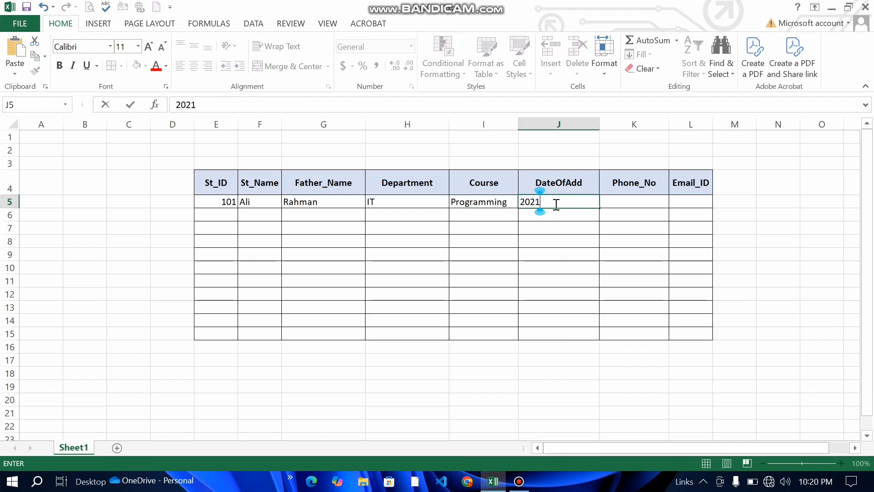
{"action": "left_click", "coordinate": [631, 198]}
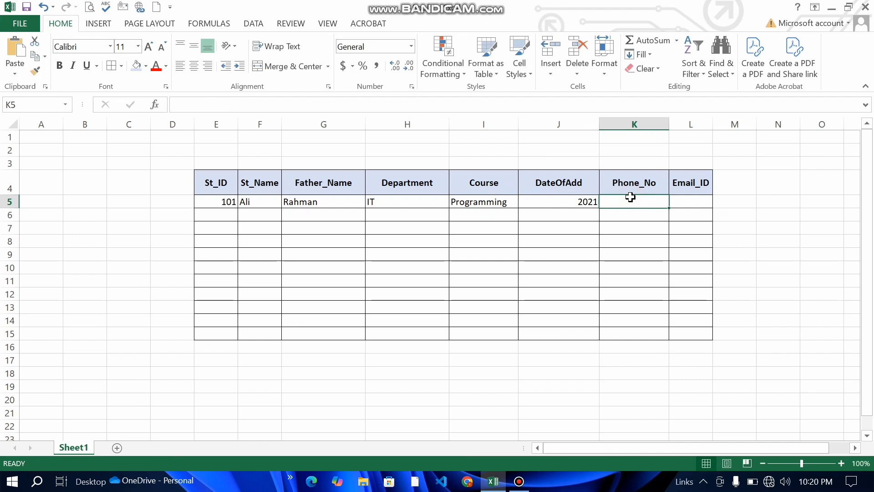
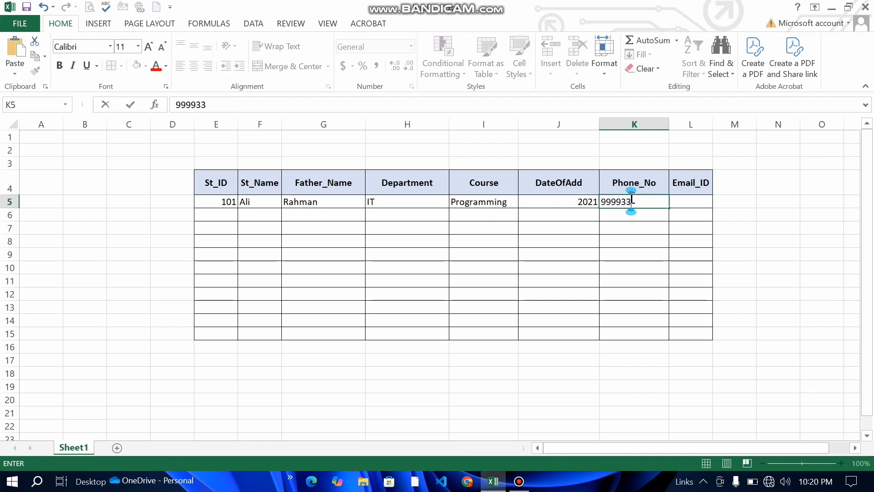
{"action": "key", "text": "Tab"}
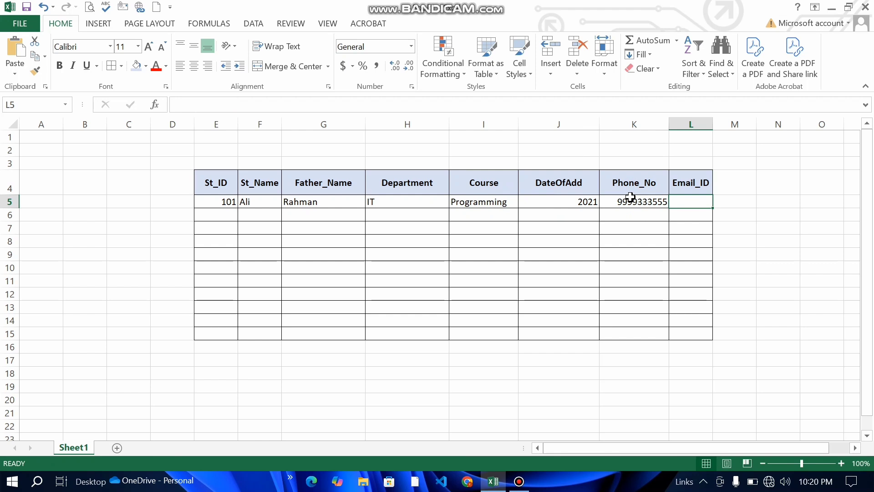
{"action": "type", "text": "emailid"}
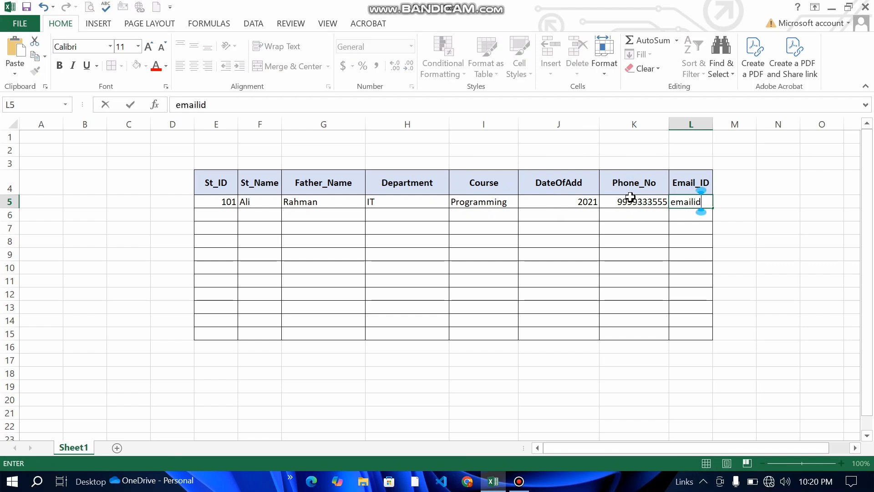
{"action": "type", "text": "@gam"}
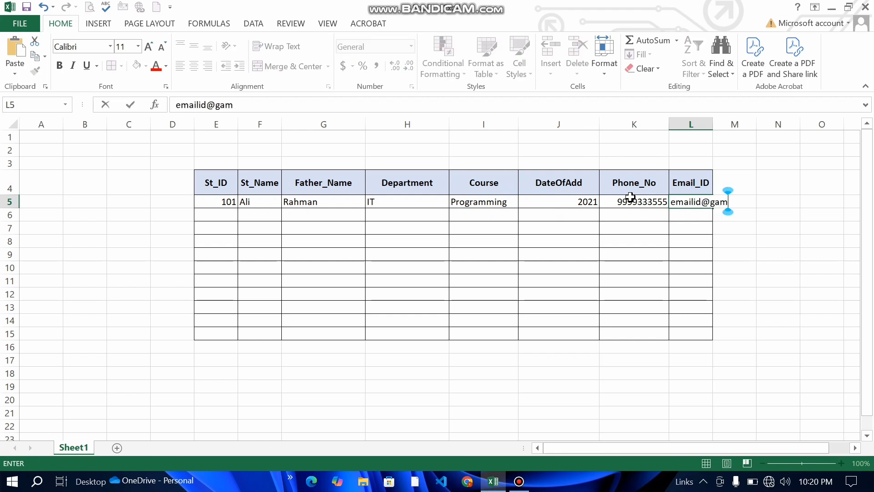
{"action": "type", "text": "il.com"}
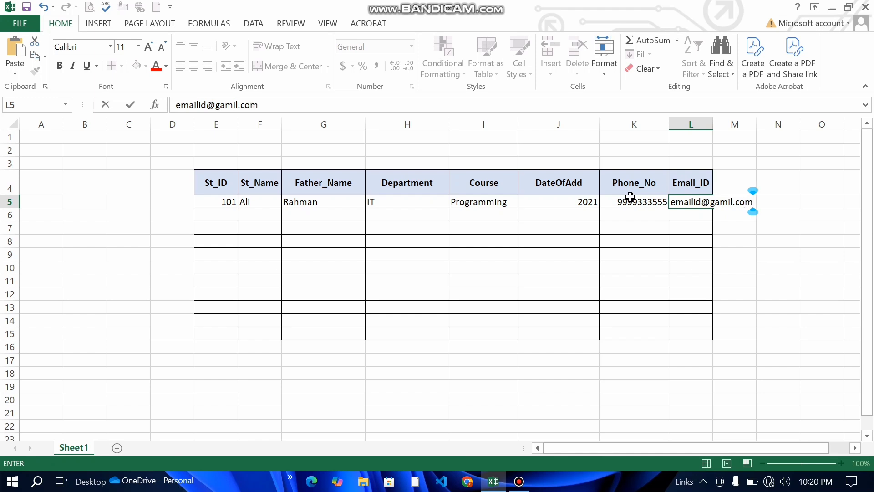
{"action": "left_click", "coordinate": [728, 266]}
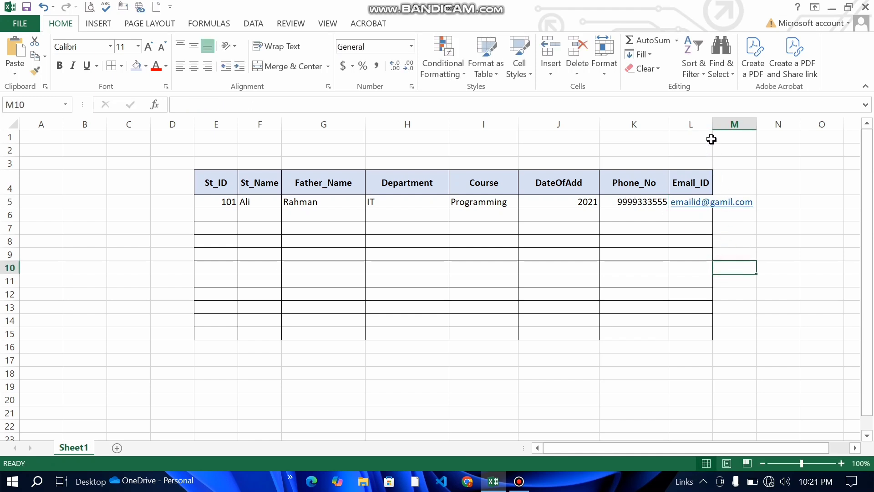
Step: Widen column L to fit the e-mail and open the File Info page
{"action": "left_click_drag", "start_coordinate": [713, 127], "coordinate": [756, 127]}
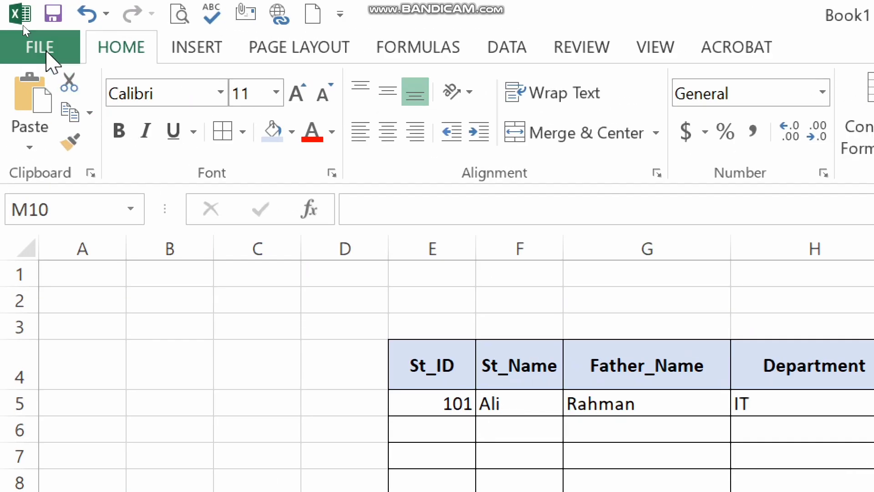
{"action": "left_click", "coordinate": [46, 53]}
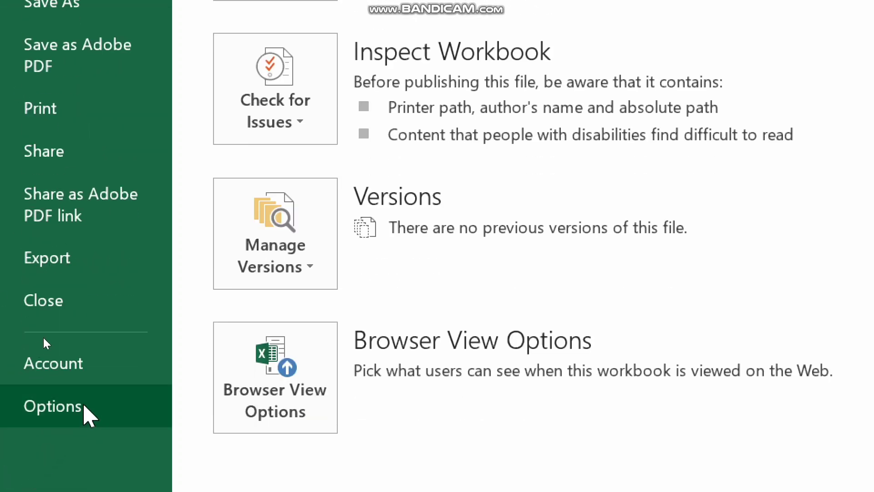
Step: Open Excel Options on the Customize Ribbon page
{"action": "left_click", "coordinate": [57, 407]}
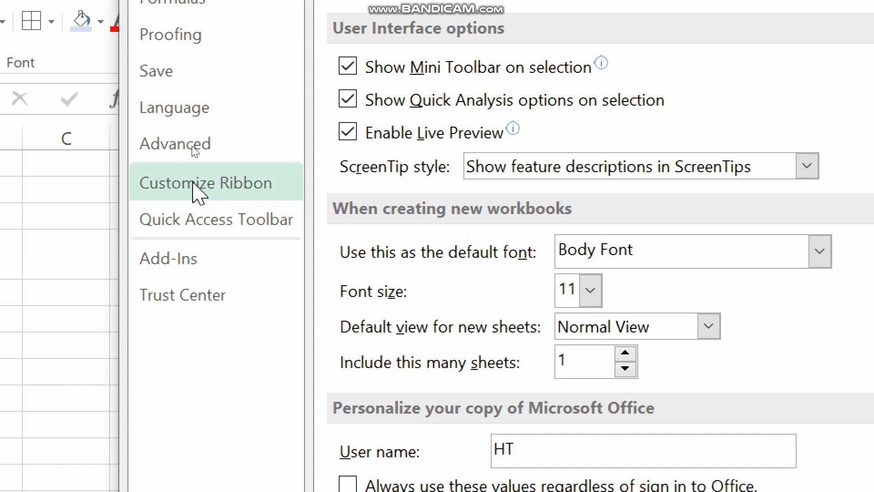
{"action": "left_click", "coordinate": [193, 183]}
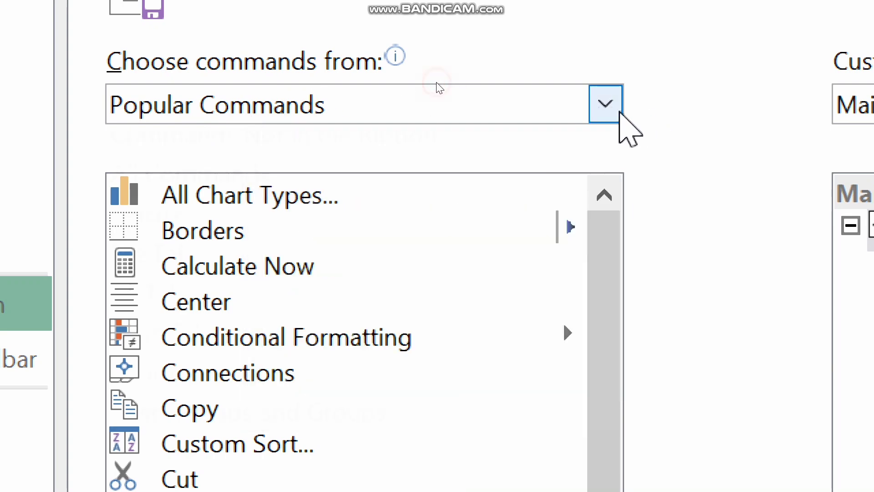
Step: Switch the command source to All Commands and select Form... in the list
{"action": "left_click", "coordinate": [619, 113]}
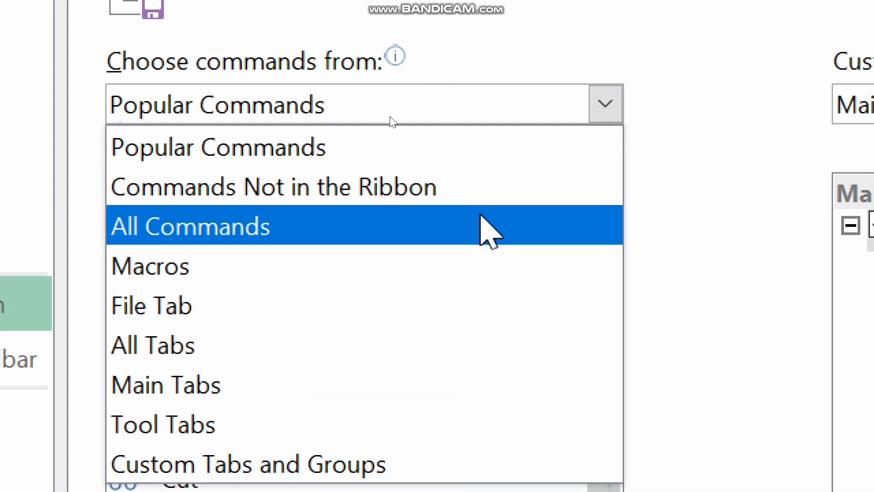
{"action": "left_click", "coordinate": [390, 117]}
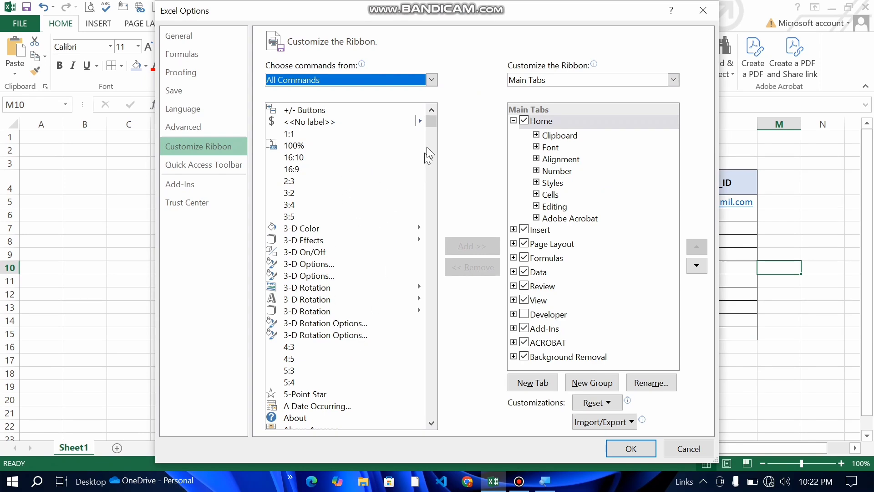
{"action": "left_click_drag", "start_coordinate": [431, 124], "coordinate": [441, 225]}
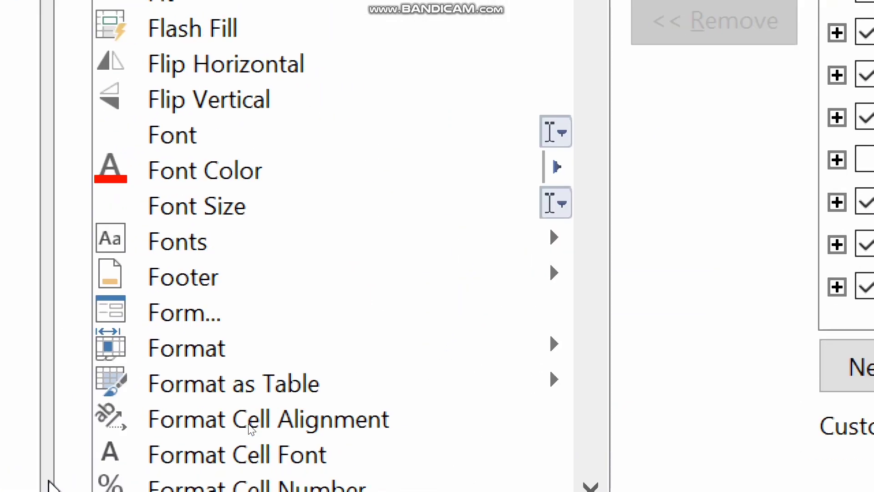
{"action": "left_click", "coordinate": [192, 302]}
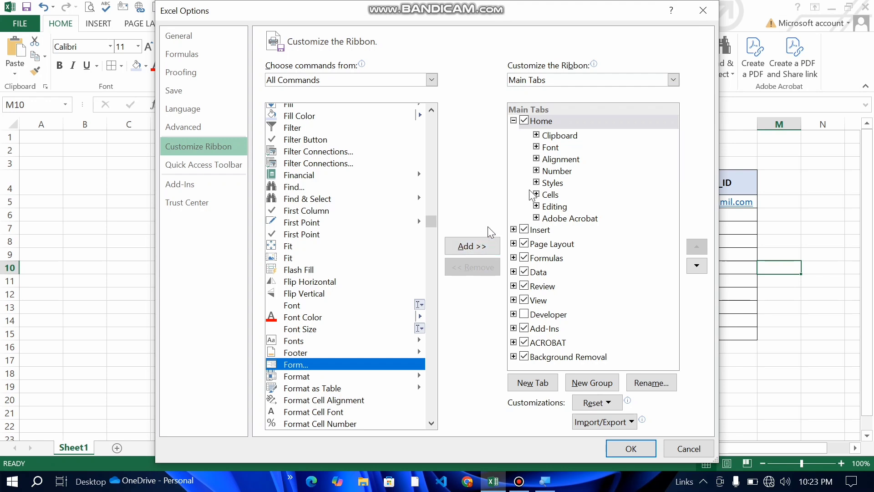
Step: Add a new custom group under the Home tab in the ribbon list
{"action": "left_click", "coordinate": [514, 121]}
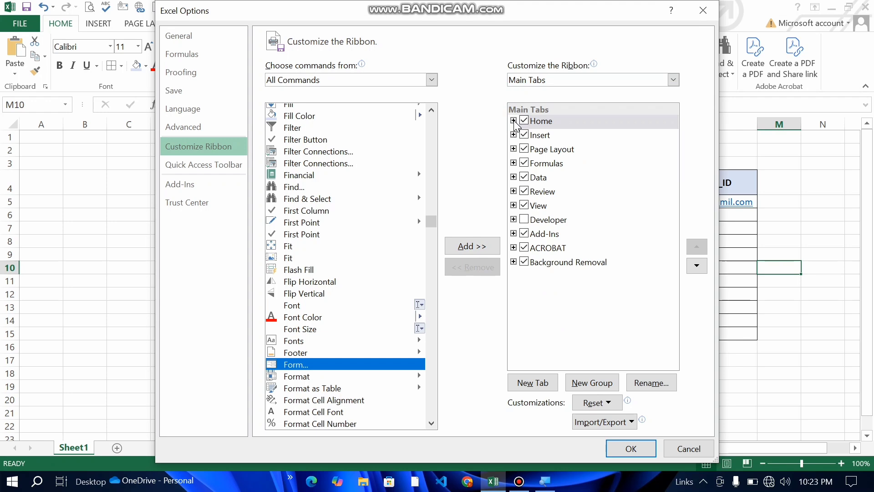
{"action": "left_click", "coordinate": [513, 121]}
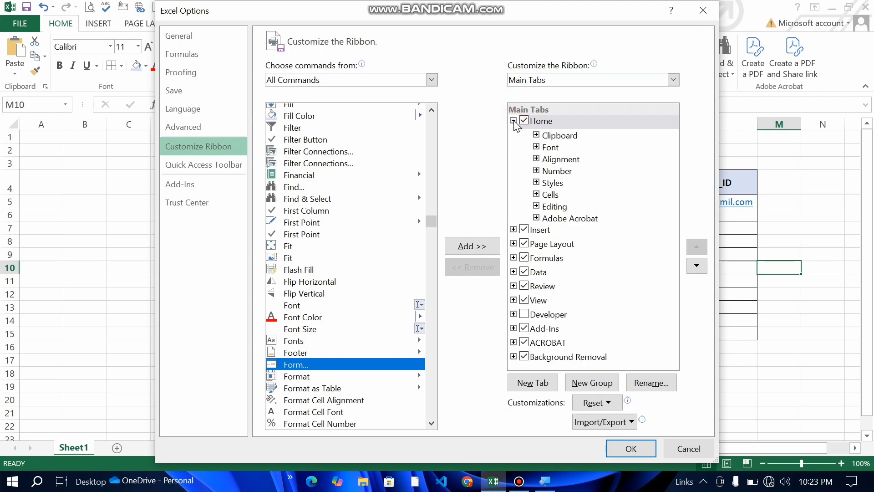
{"action": "left_click", "coordinate": [514, 121]}
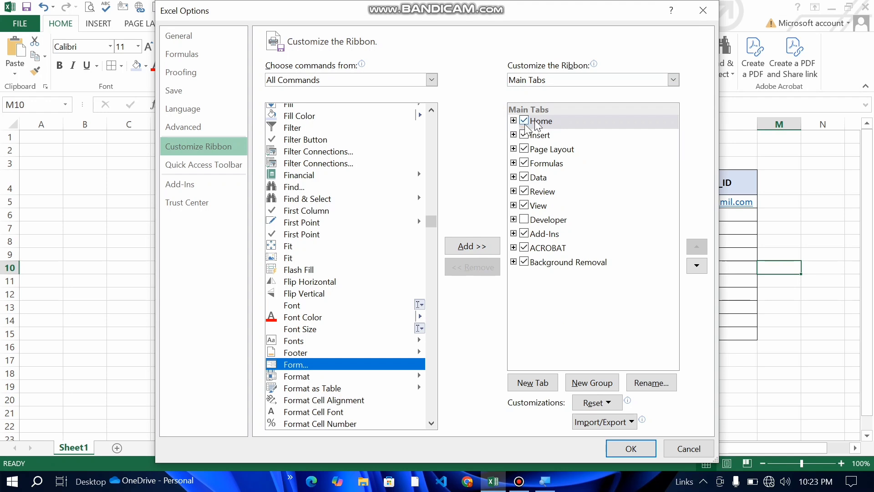
{"action": "left_click", "coordinate": [517, 118]}
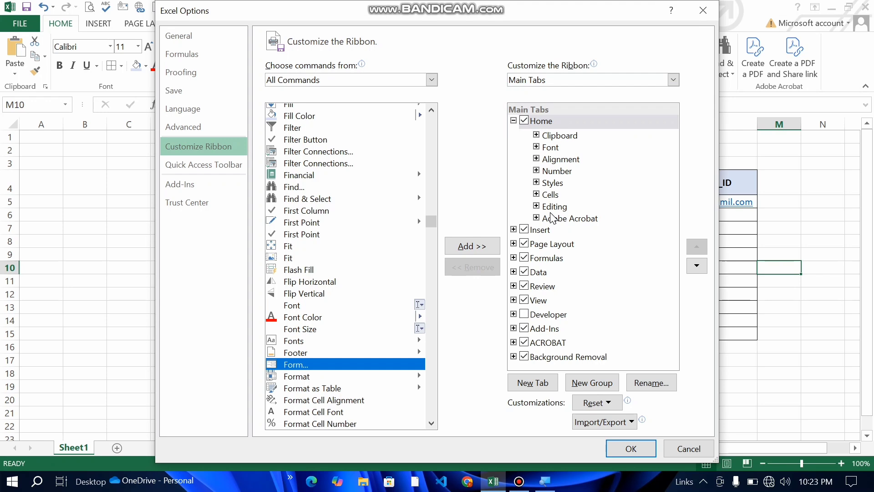
{"action": "left_click", "coordinate": [546, 123]}
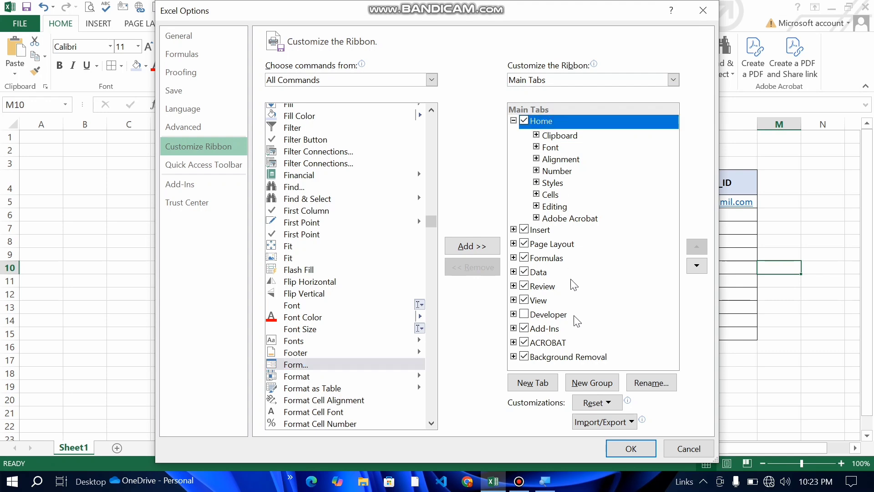
{"action": "left_click", "coordinate": [586, 385]}
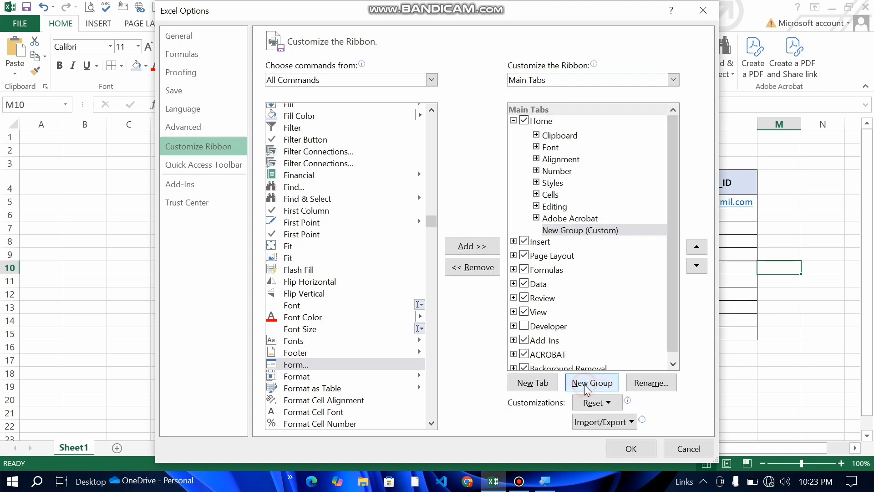
Step: Rename the new group to DataEntry and add the Form command to it
{"action": "left_click", "coordinate": [559, 233]}
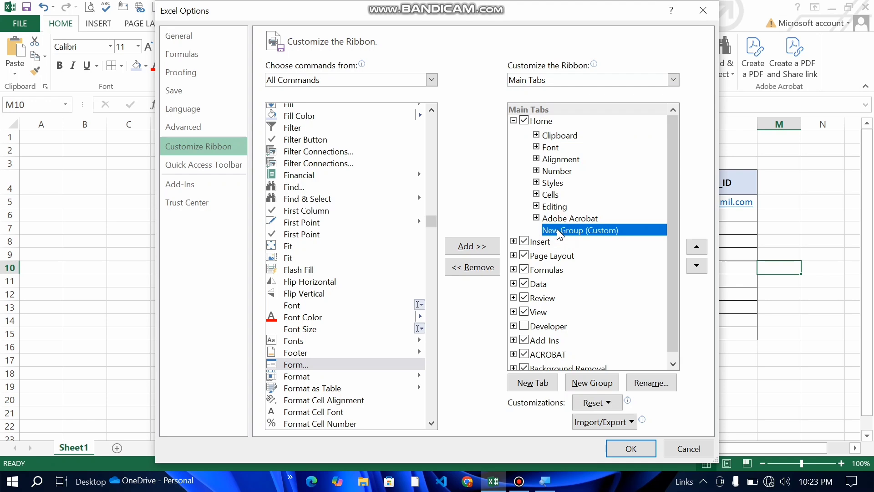
{"action": "right_click", "coordinate": [558, 231]}
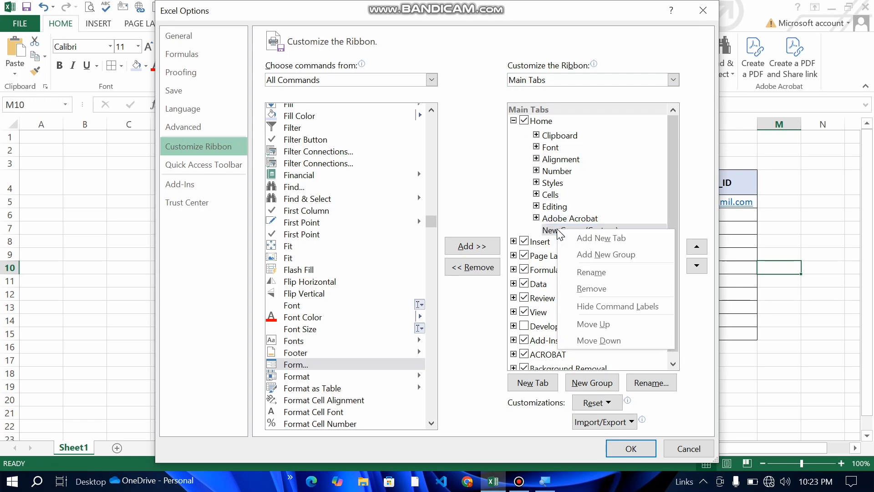
{"action": "left_click", "coordinate": [590, 273]}
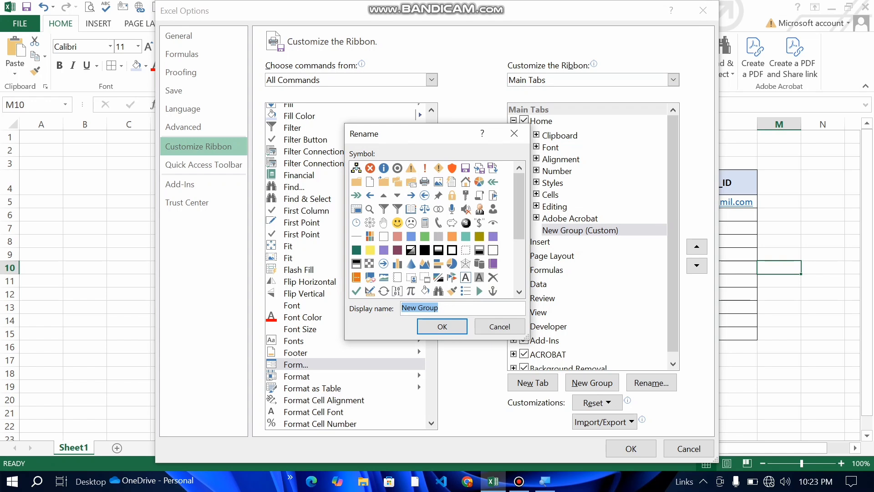
{"action": "key", "text": "BackSpace"}
{"action": "type", "text": "Data"}
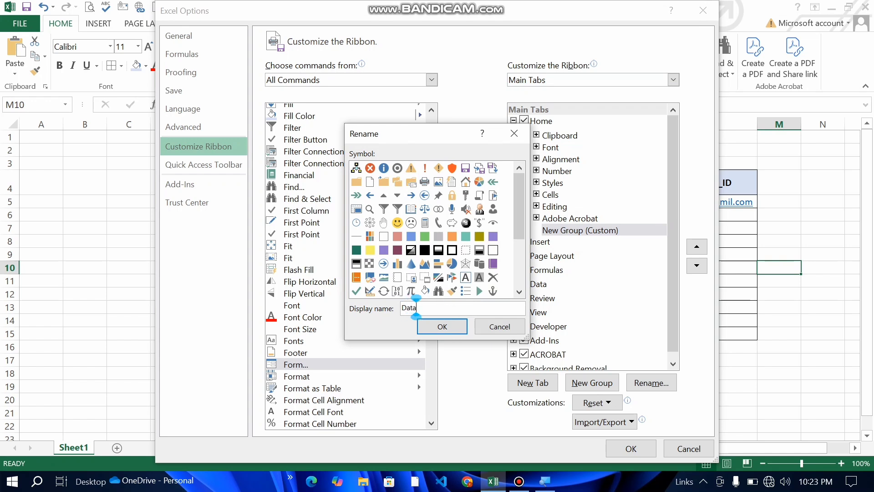
{"action": "type", "text": "Entry"}
{"action": "left_click", "coordinate": [444, 328]}
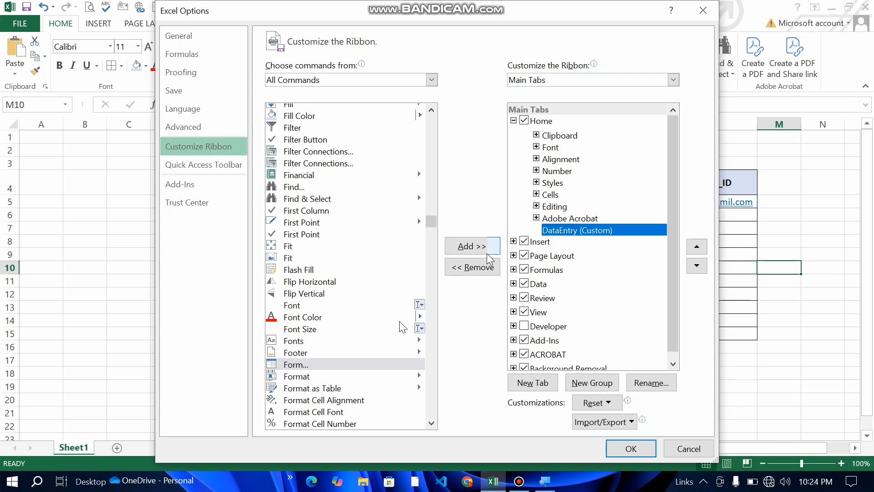
{"action": "left_click", "coordinate": [342, 365]}
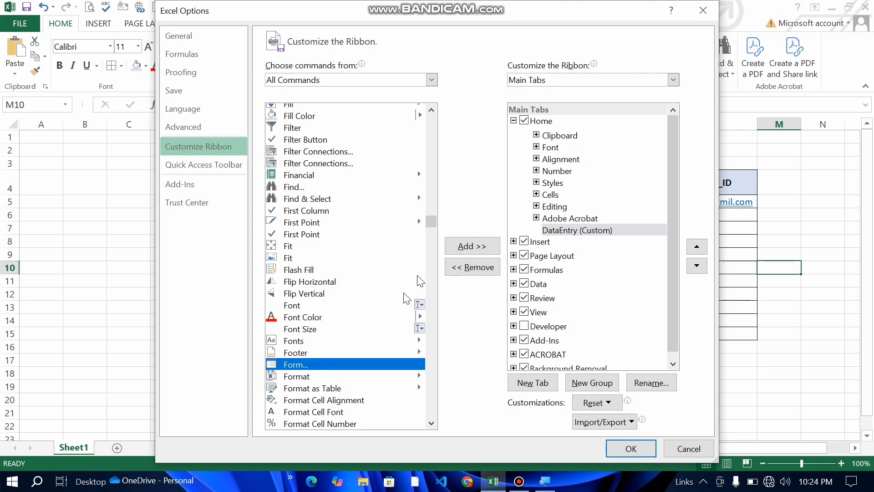
{"action": "left_click", "coordinate": [465, 246]}
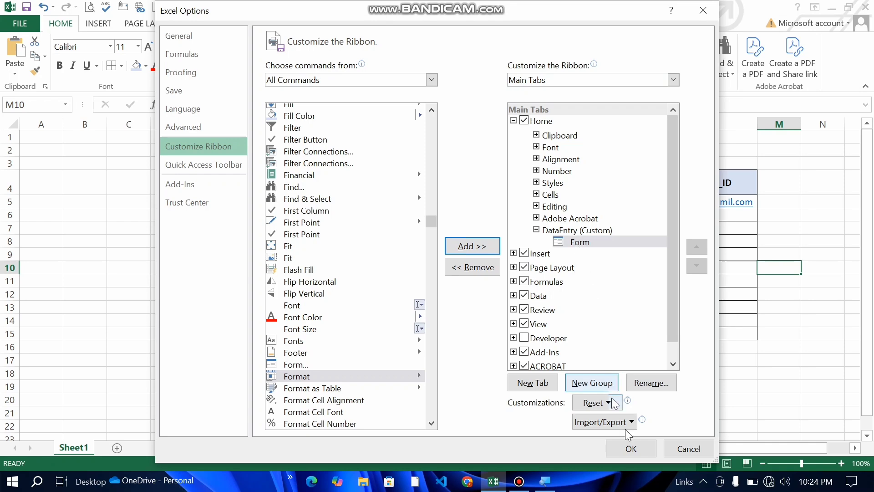
Step: Apply the ribbon changes and close Excel Options
{"action": "left_click", "coordinate": [633, 453]}
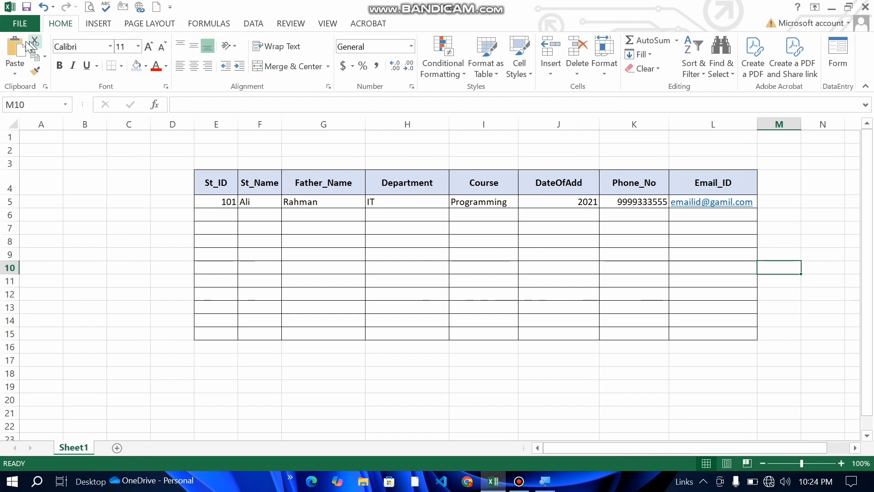
Step: Open Excel Options on the Customize Ribbon page
{"action": "left_click", "coordinate": [22, 23]}
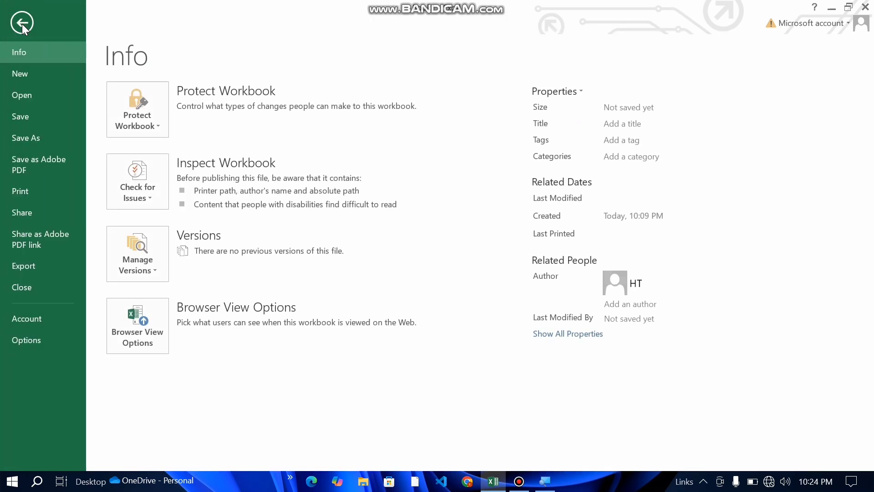
{"action": "left_click", "coordinate": [19, 340]}
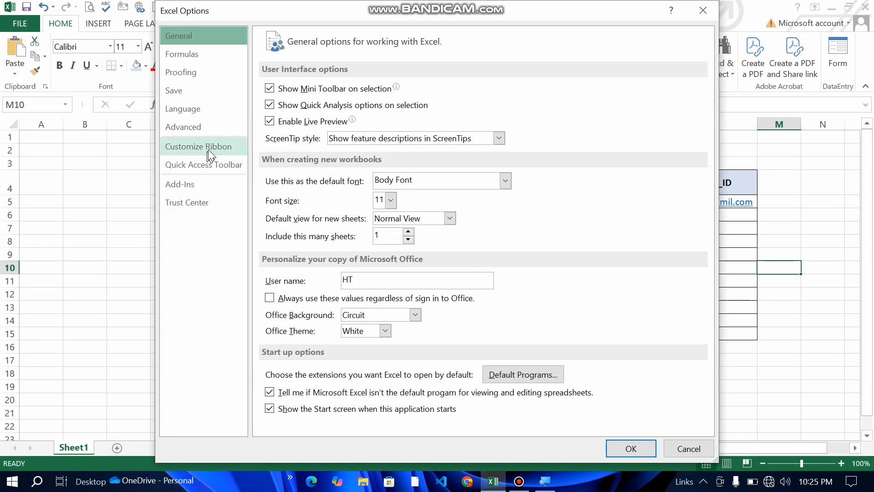
{"action": "left_click", "coordinate": [208, 148]}
Step: List All Commands and select Form... in the command list
{"action": "left_click", "coordinate": [430, 81]}
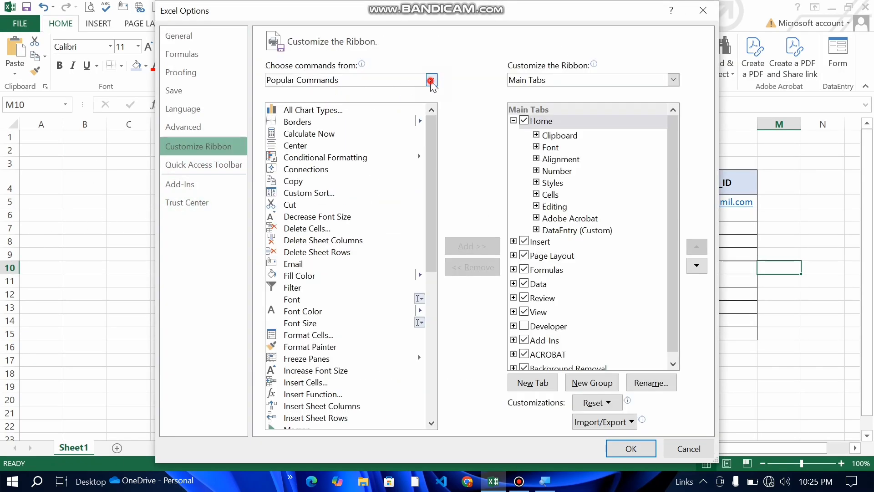
{"action": "left_click", "coordinate": [389, 121]}
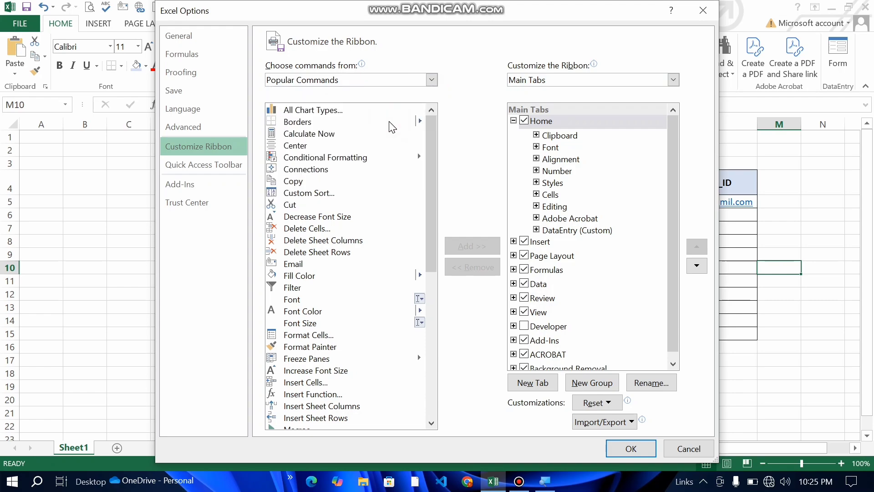
{"action": "scroll", "coordinate": [377, 270], "scroll_direction": "down", "scroll_amount": 1}
{"action": "scroll", "coordinate": [381, 270], "scroll_direction": "down", "scroll_amount": 20}
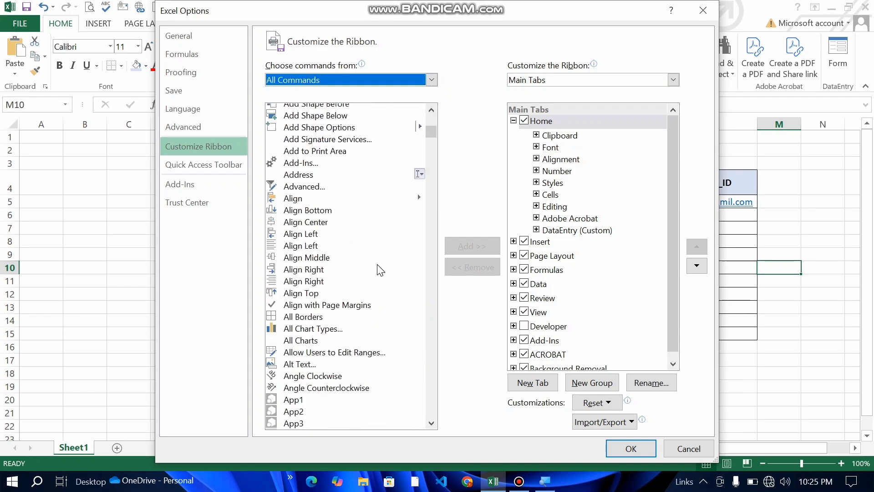
{"action": "scroll", "coordinate": [380, 270], "scroll_direction": "down", "scroll_amount": 20}
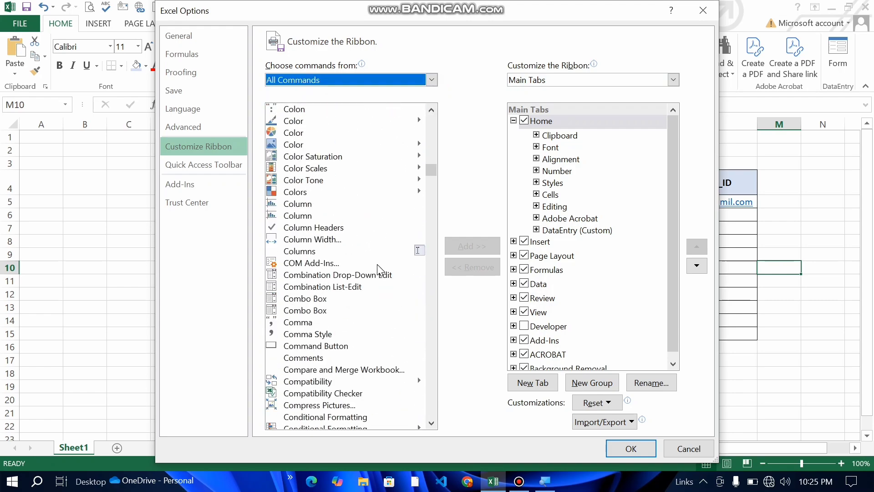
{"action": "scroll", "coordinate": [381, 270], "scroll_direction": "down", "scroll_amount": 20}
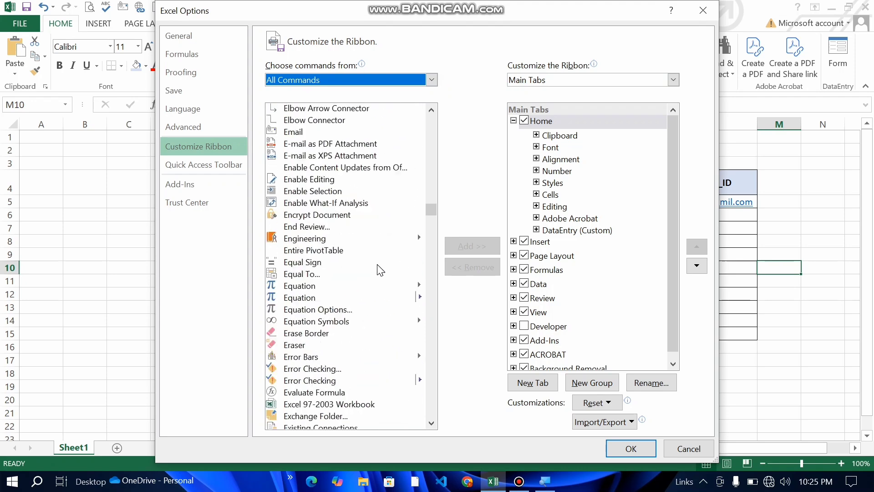
{"action": "scroll", "coordinate": [381, 271], "scroll_direction": "down", "scroll_amount": 6}
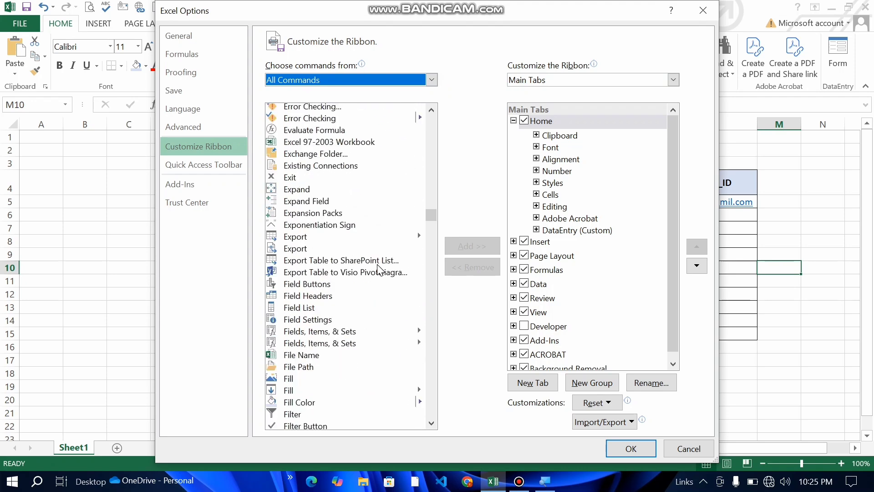
{"action": "scroll", "coordinate": [379, 270], "scroll_direction": "down", "scroll_amount": 11}
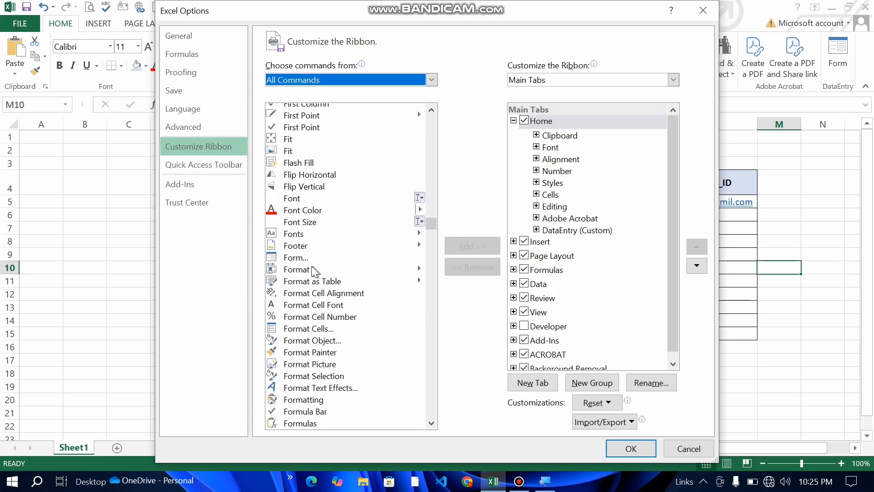
{"action": "left_click", "coordinate": [312, 258]}
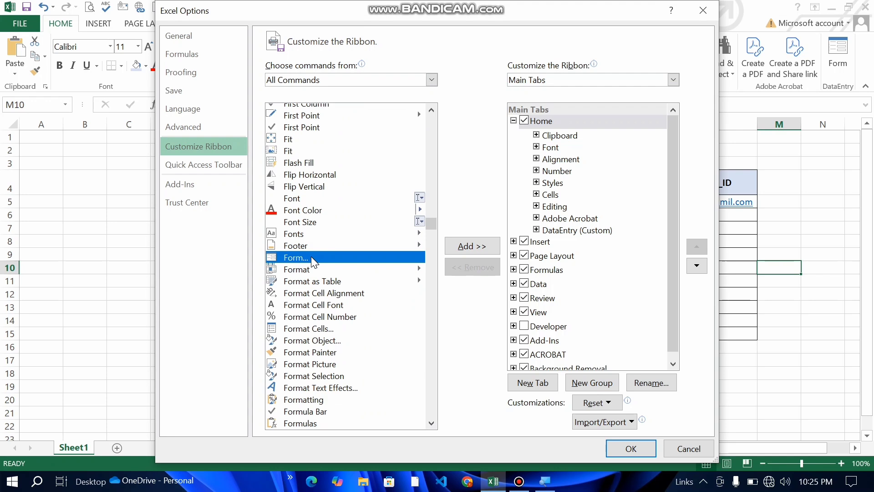
{"action": "left_click", "coordinate": [514, 121]}
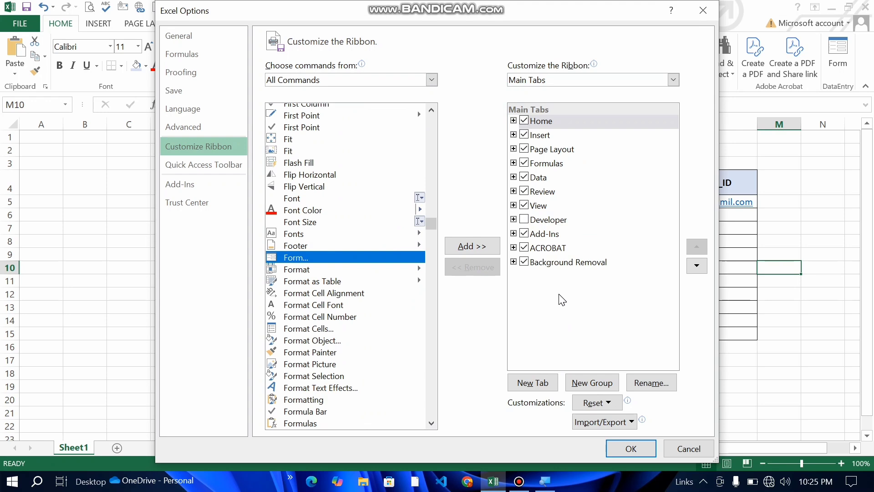
Step: Insert a New Tab (Custom) below Home and rename it to DATA ENTRY
{"action": "left_click", "coordinate": [559, 295]}
{"action": "left_click", "coordinate": [559, 294]}
{"action": "left_click", "coordinate": [530, 387]}
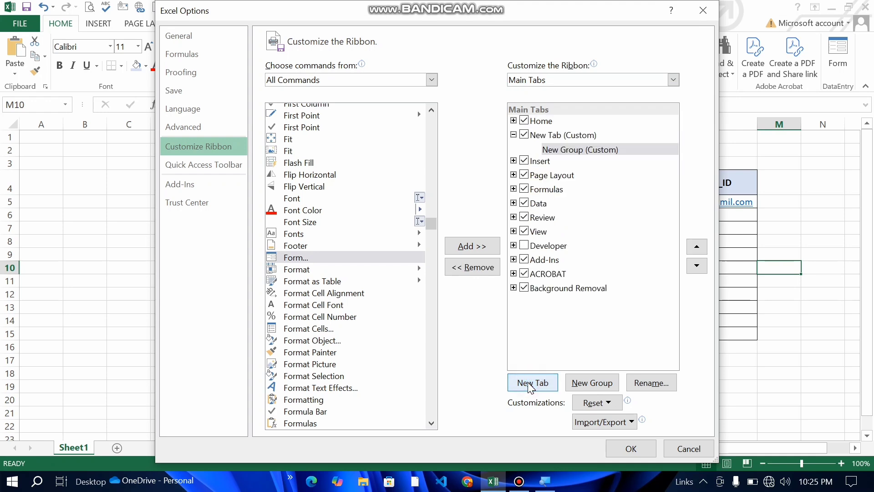
{"action": "left_click", "coordinate": [515, 134]}
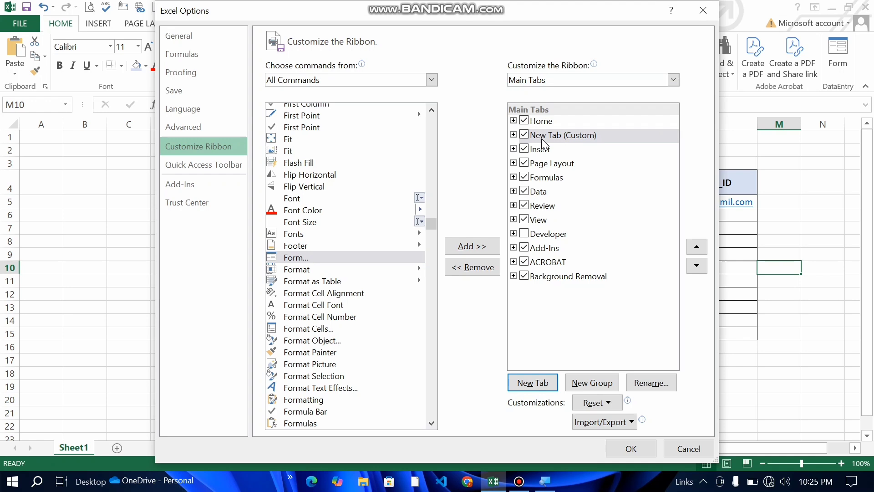
{"action": "right_click", "coordinate": [542, 138]}
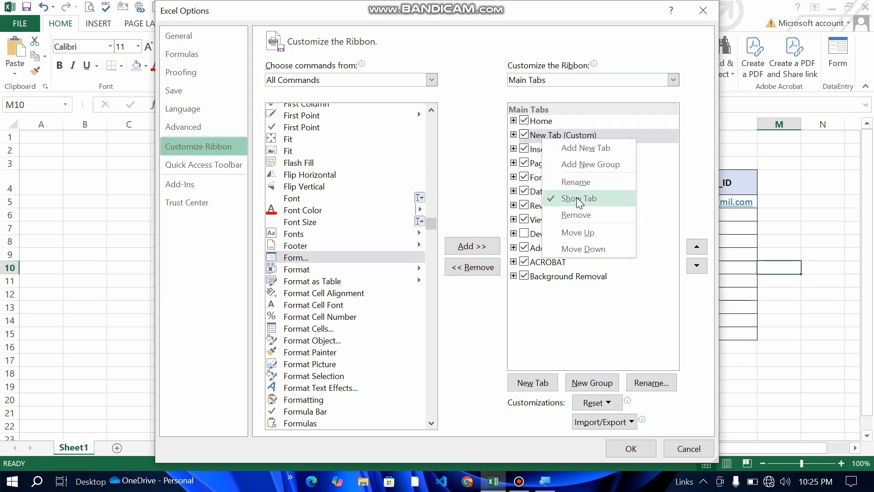
{"action": "left_click", "coordinate": [577, 183]}
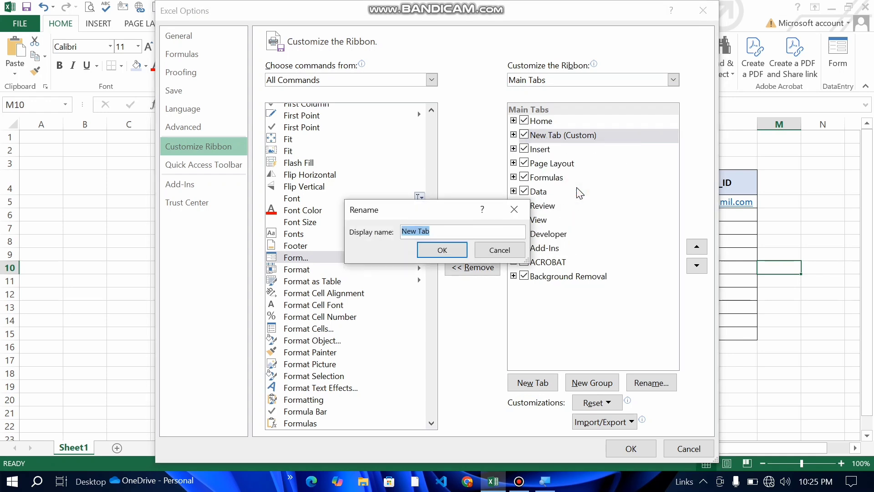
{"action": "key", "text": "BackSpace"}
{"action": "type", "text": "DATA"}
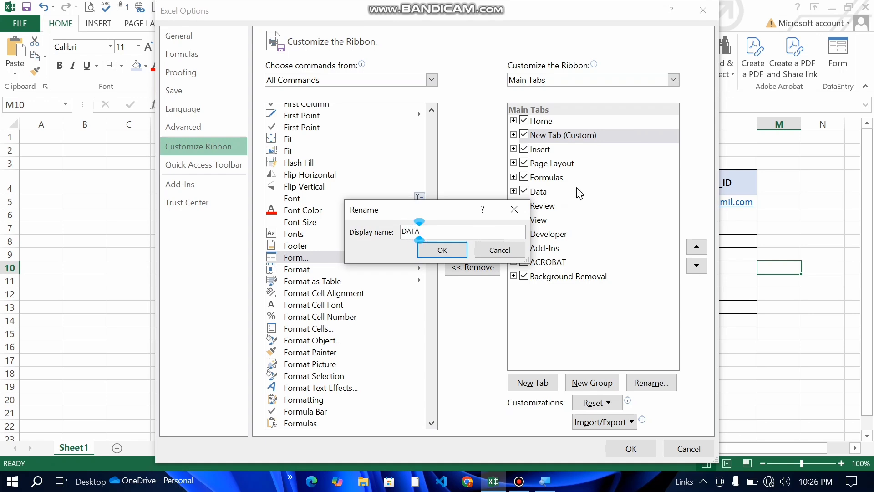
{"action": "type", "text": " ENTRY"}
{"action": "left_click", "coordinate": [442, 250]}
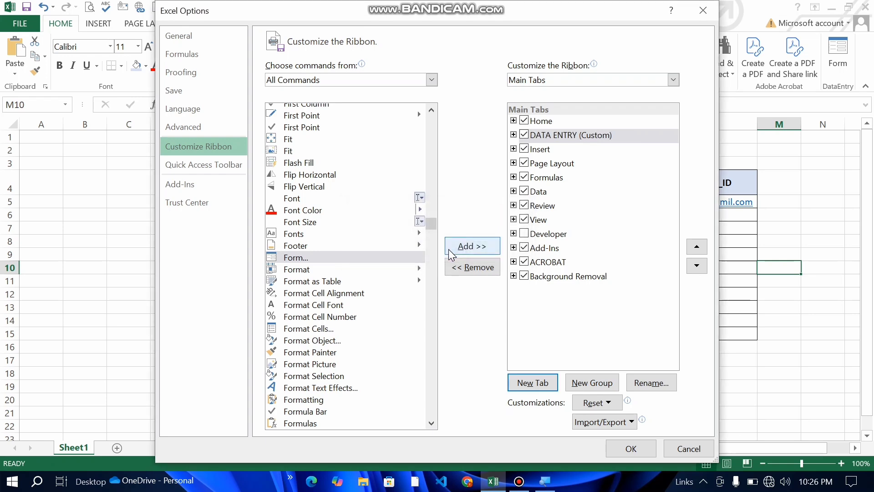
Step: Rename the new group under DATA ENTRY to Add data
{"action": "left_click", "coordinate": [513, 135]}
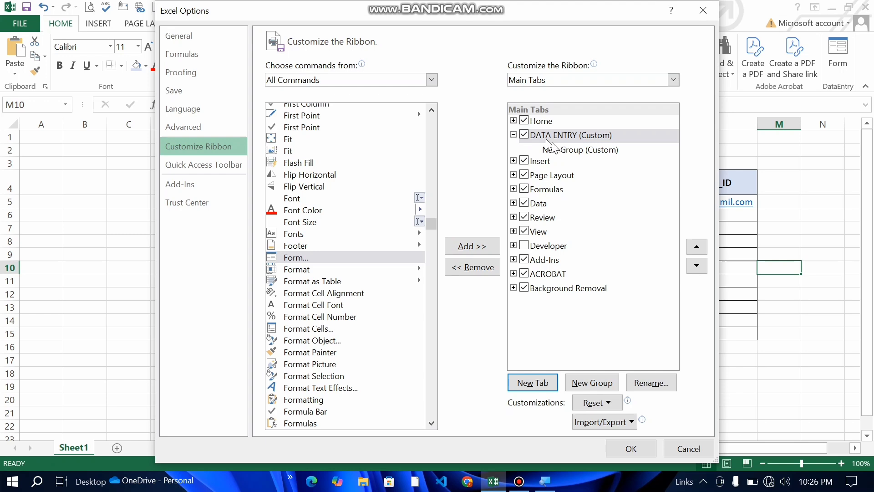
{"action": "left_click", "coordinate": [562, 153]}
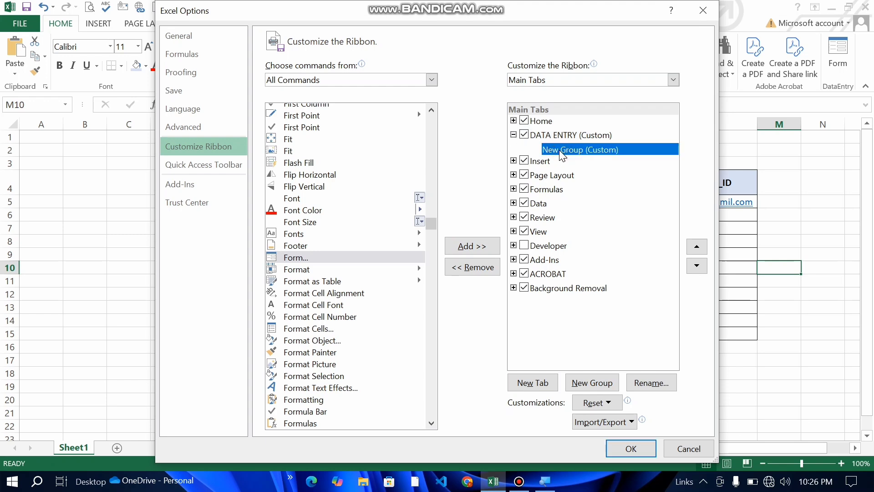
{"action": "right_click", "coordinate": [562, 154]}
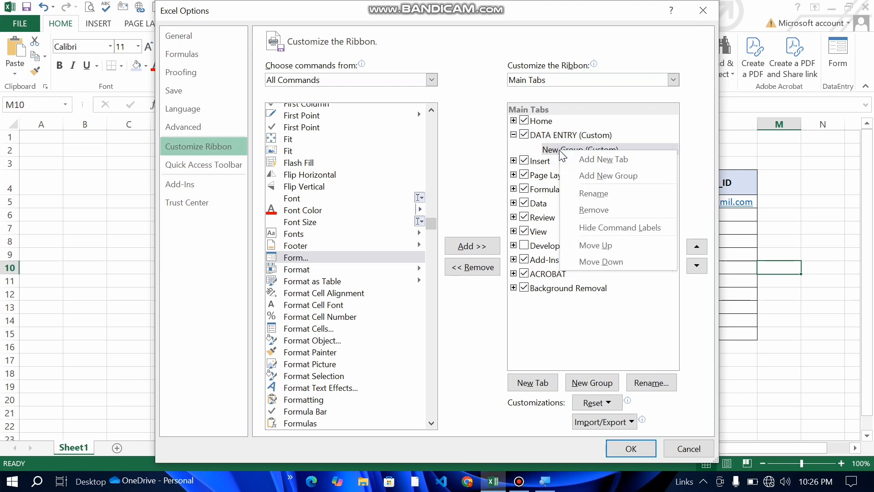
{"action": "left_click", "coordinate": [602, 195]}
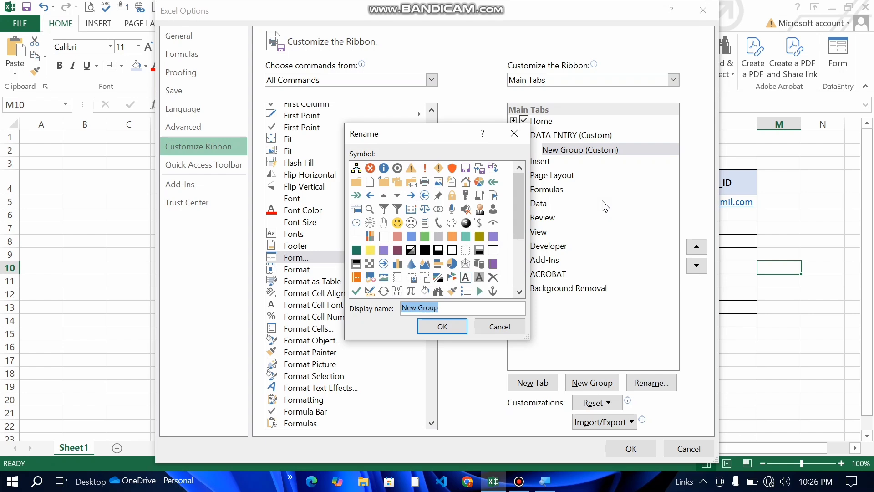
{"action": "key", "text": "BackSpace"}
{"action": "type", "text": "Add"}
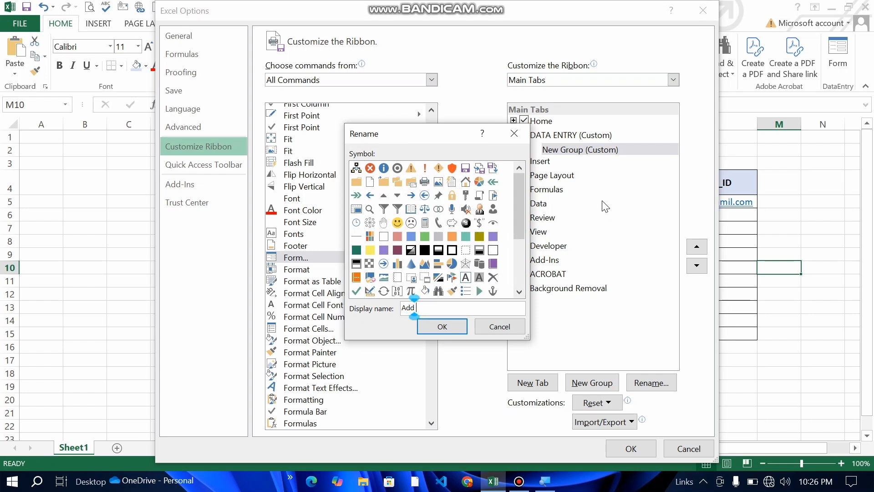
{"action": "type", "text": " data"}
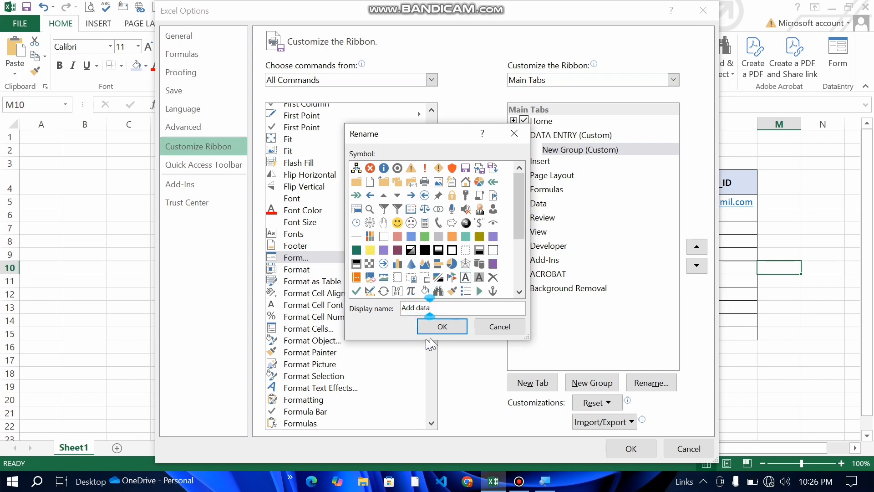
{"action": "left_click", "coordinate": [443, 327]}
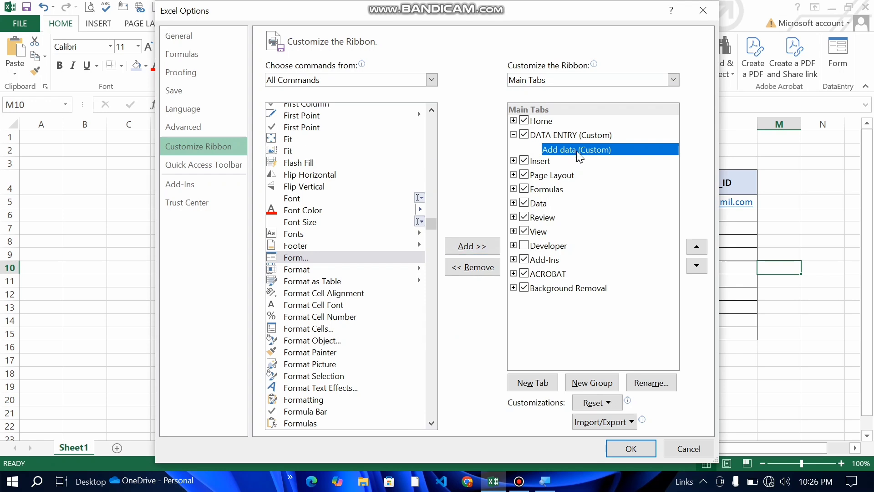
Step: Add the Form command to the Add data group and apply the changes
{"action": "left_click", "coordinate": [315, 259]}
{"action": "left_click", "coordinate": [466, 247]}
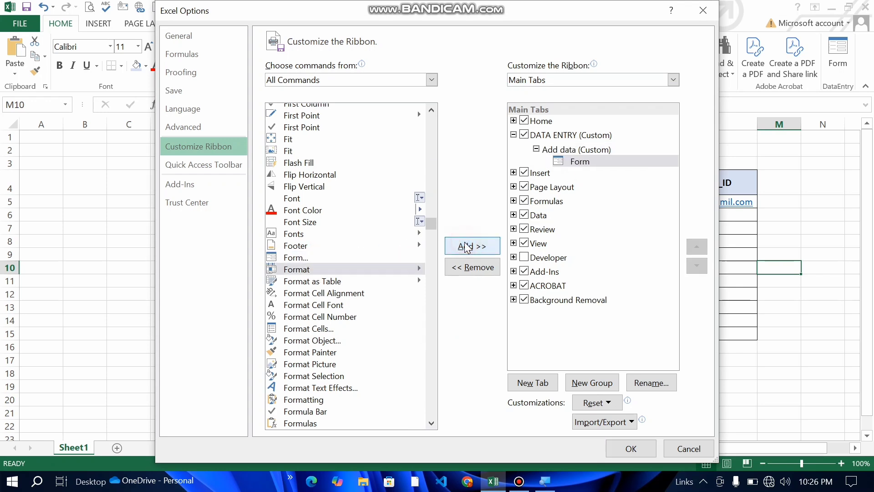
{"action": "left_click", "coordinate": [635, 455]}
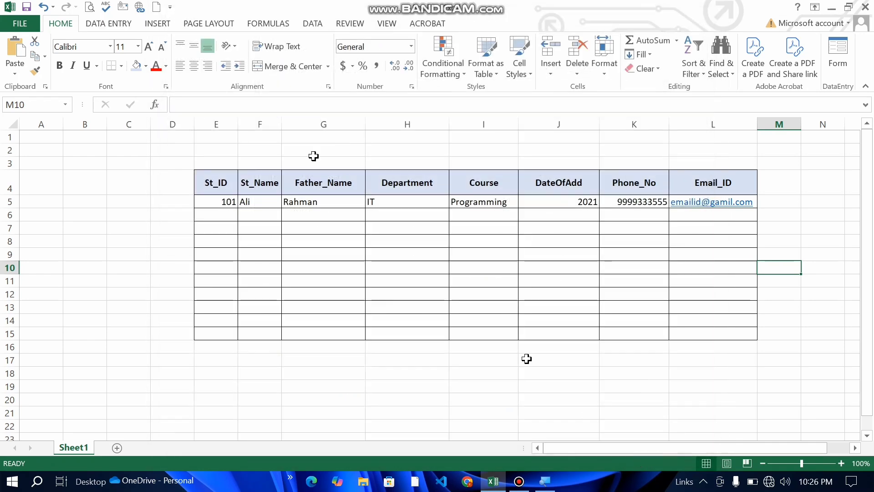
{"action": "left_click", "coordinate": [104, 27]}
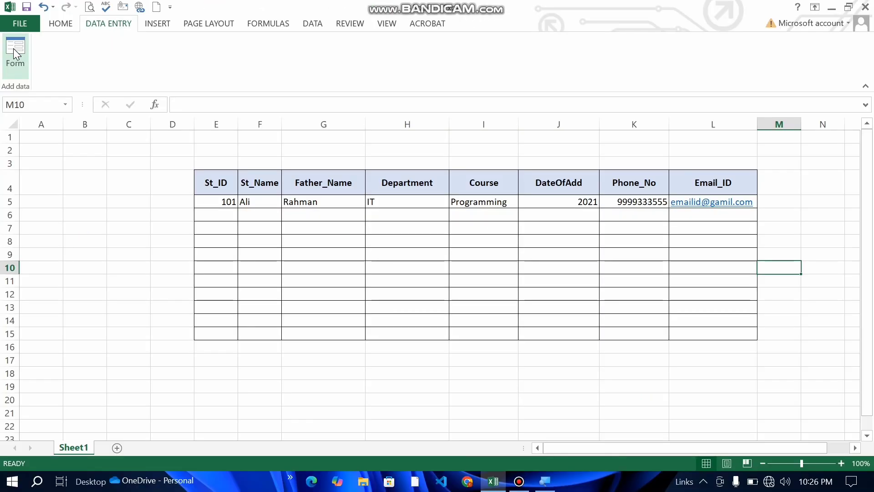
{"action": "left_click", "coordinate": [60, 23]}
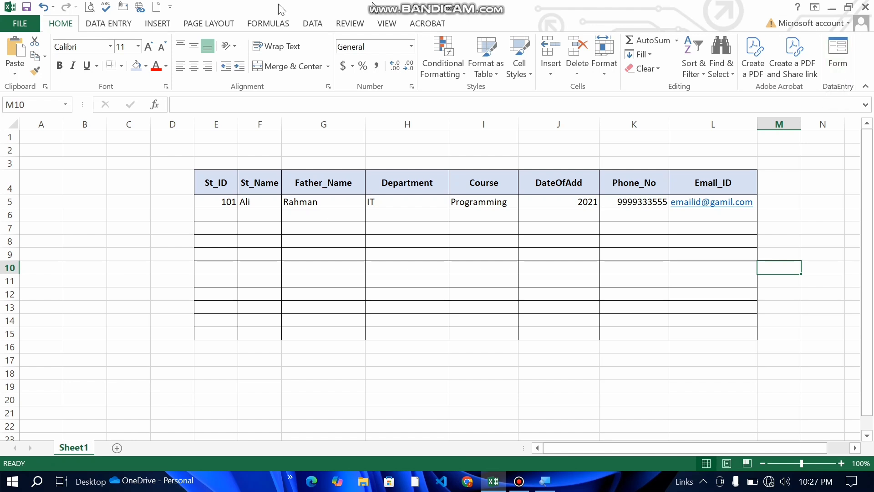
{"action": "left_click", "coordinate": [109, 23]}
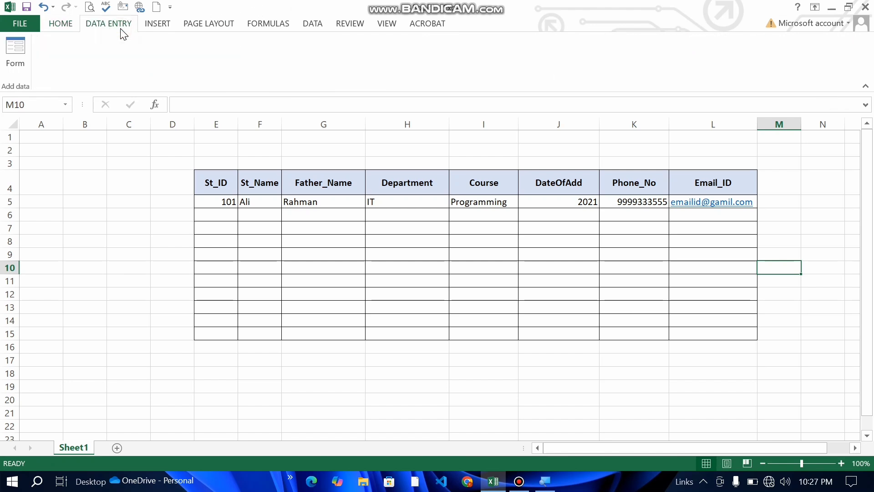
{"action": "left_click", "coordinate": [55, 25]}
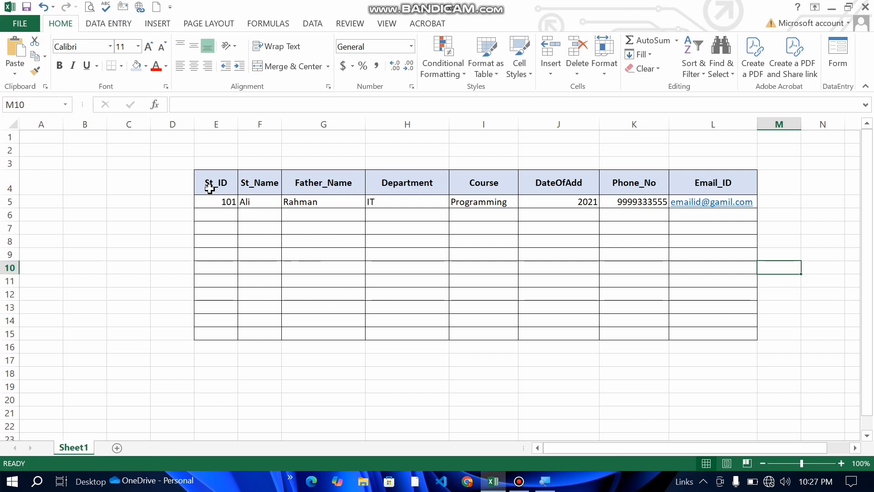
Step: Select header cells E4:L4 and open Form from the DataEntry group
{"action": "left_click_drag", "start_coordinate": [209, 189], "coordinate": [725, 192]}
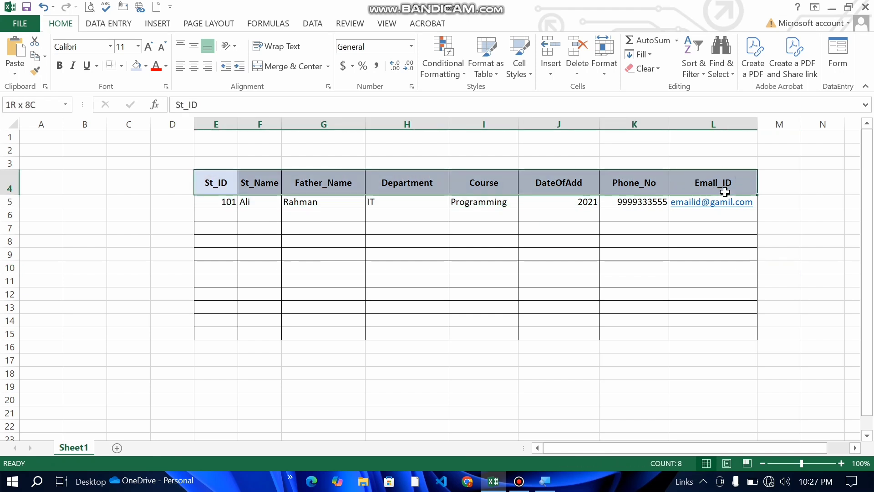
{"action": "left_click_drag", "start_coordinate": [724, 192], "coordinate": [725, 192]}
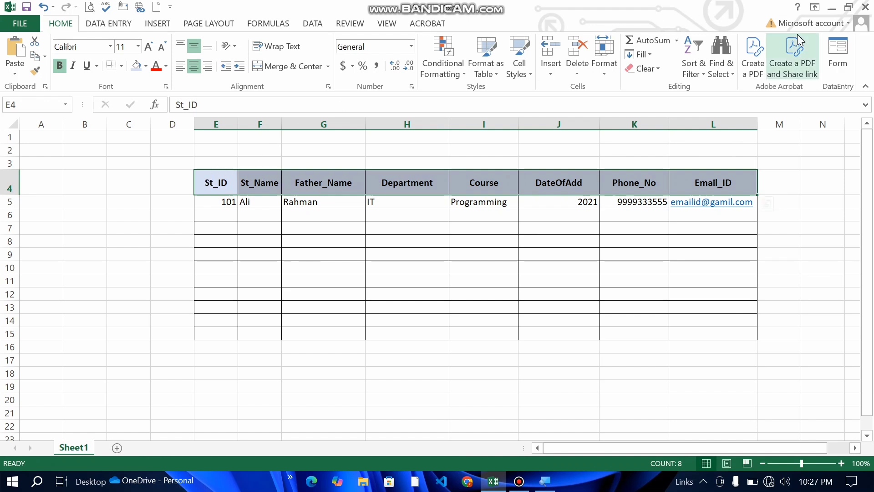
{"action": "left_click", "coordinate": [839, 62]}
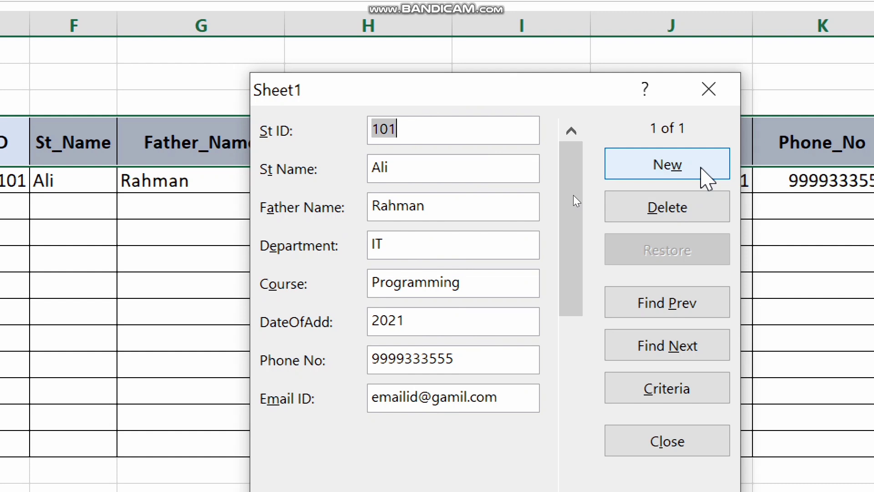
Step: Start a new record with St ID 102, the student and father names, and department SE
{"action": "left_click", "coordinate": [701, 168]}
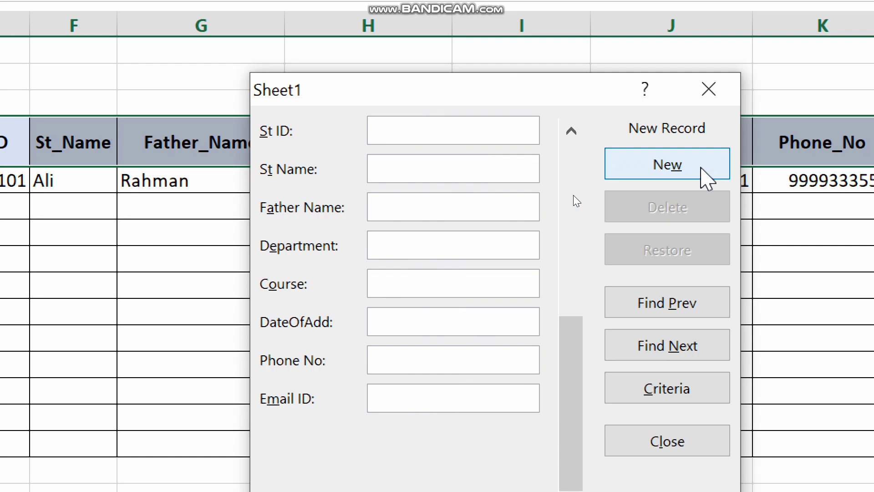
{"action": "type", "text": "102"}
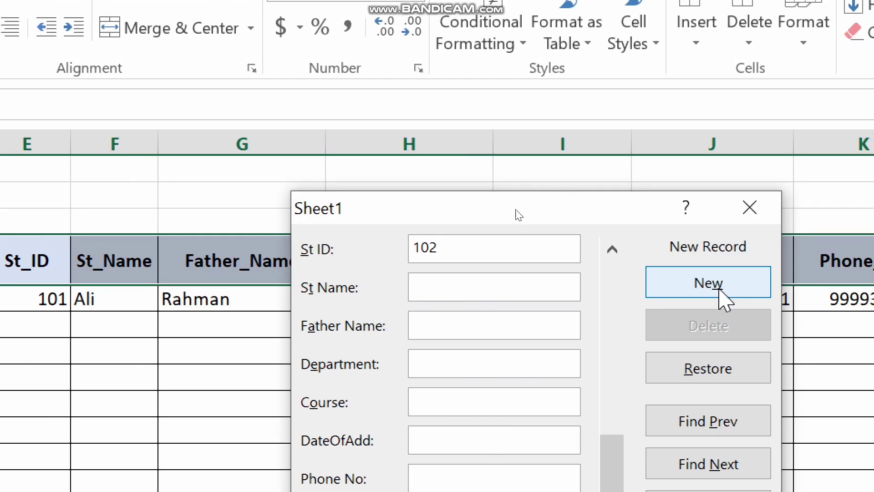
{"action": "left_click", "coordinate": [501, 287]}
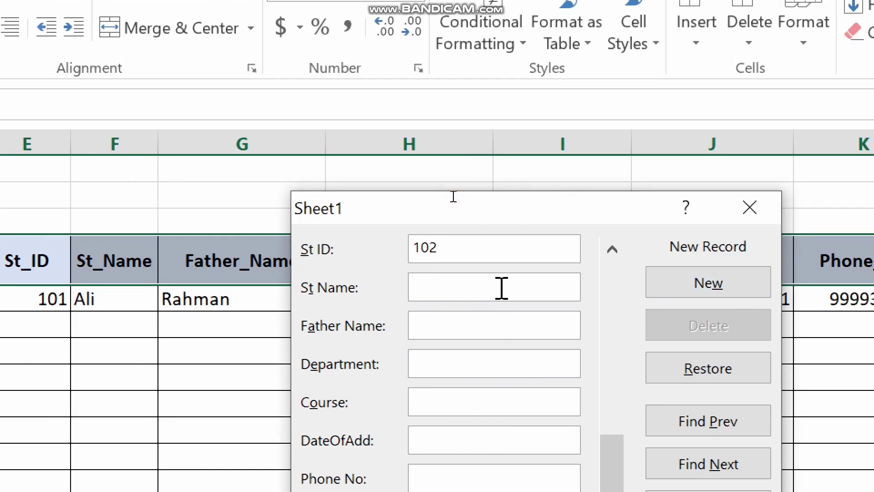
{"action": "type", "text": "Waleed"}
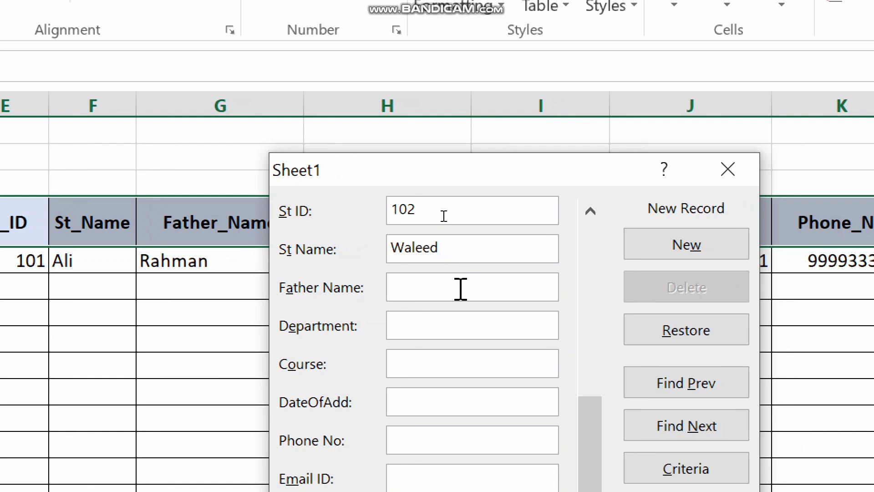
{"action": "left_click", "coordinate": [461, 289]}
{"action": "type", "text": "R"}
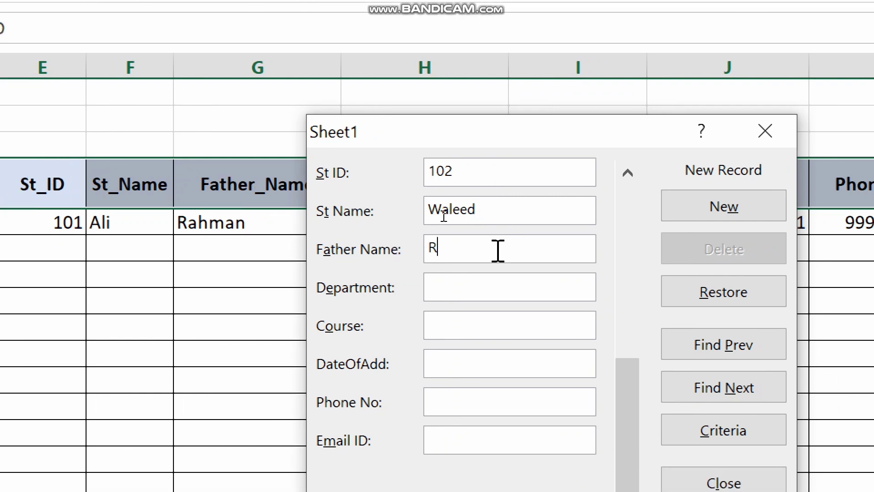
{"action": "type", "text": "Kareem"}
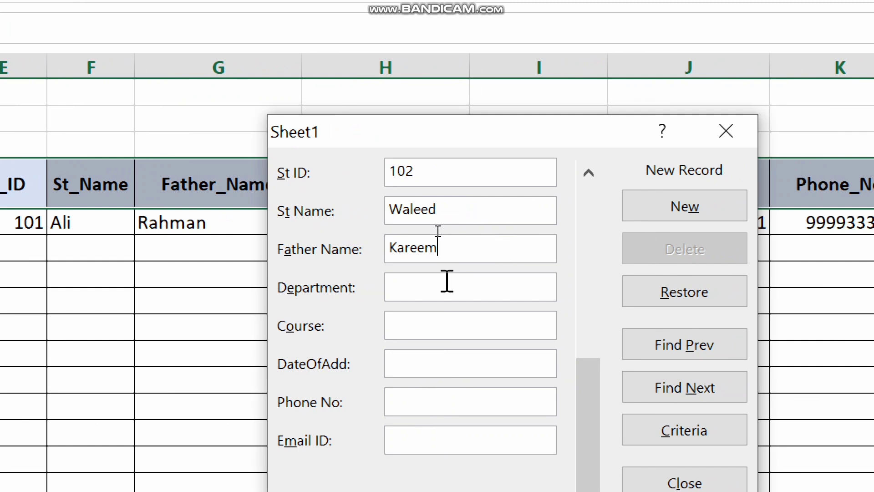
{"action": "left_click", "coordinate": [447, 281]}
{"action": "type", "text": "EN"}
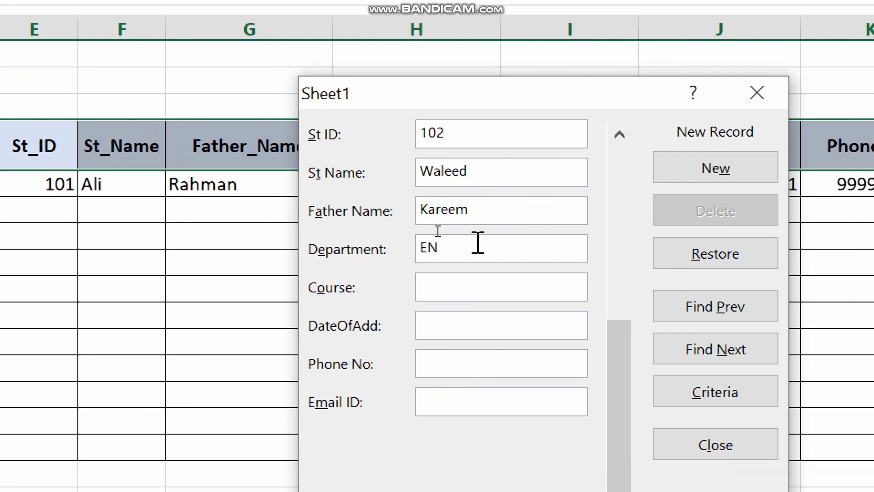
{"action": "key", "text": "BackSpace"}
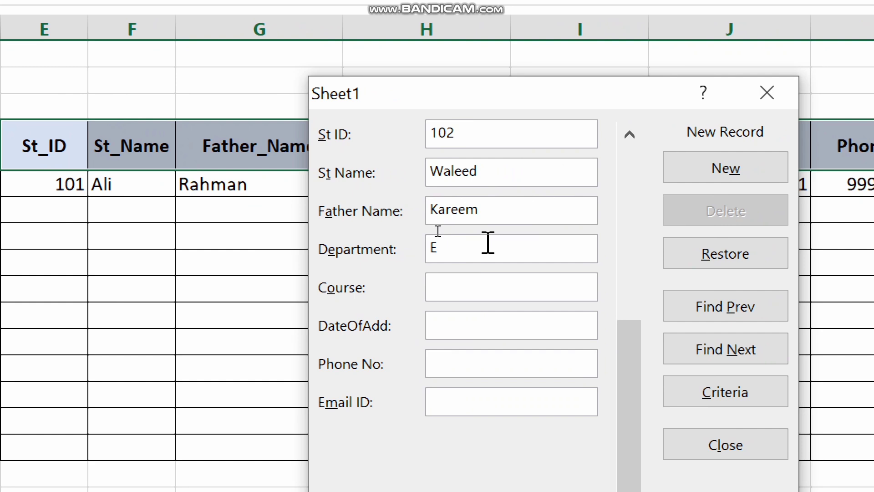
{"action": "key", "text": "BackSpace"}
{"action": "type", "text": "SW"}
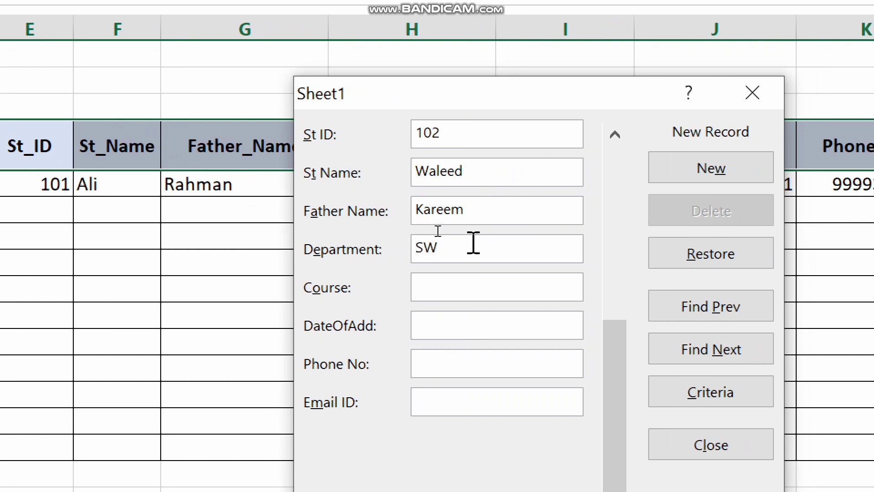
{"action": "key", "text": "BackSpace"}
{"action": "type", "text": "E"}
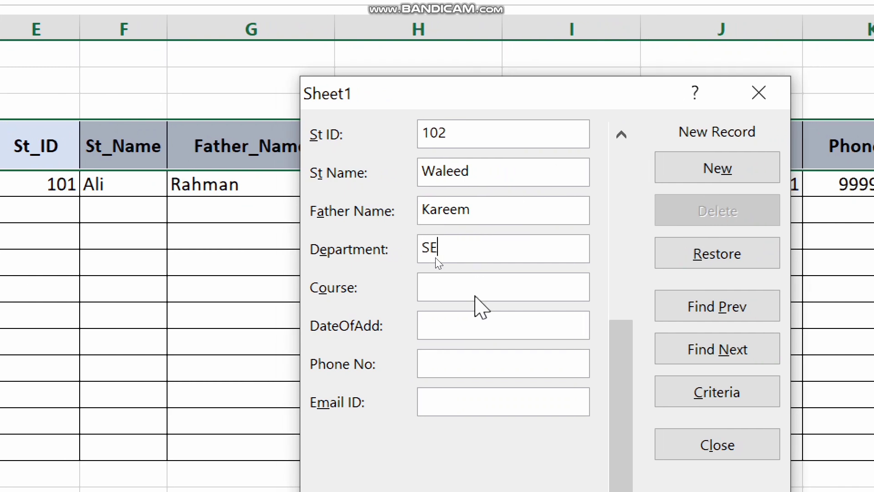
Step: Enter course Networking, DateOfAdd 2019, the phone number and e-mail, then save the record
{"action": "left_click", "coordinate": [477, 290]}
{"action": "type", "text": "Netwrki"}
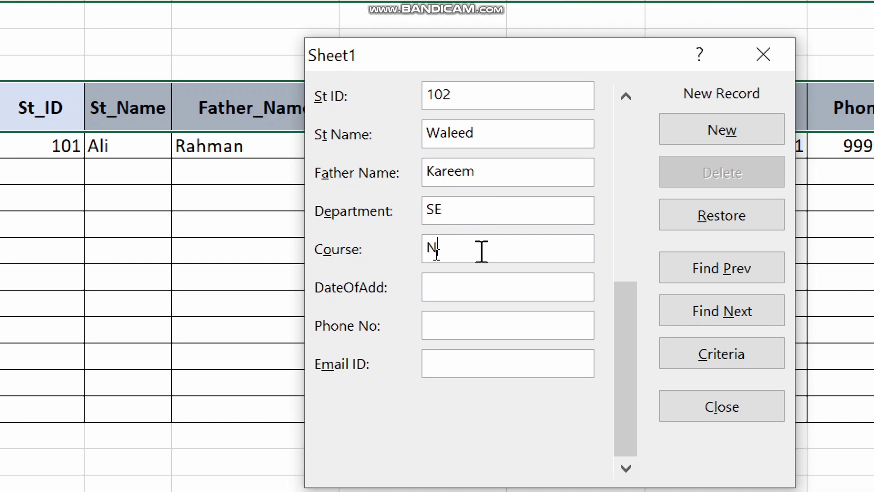
{"action": "type", "text": "ng"}
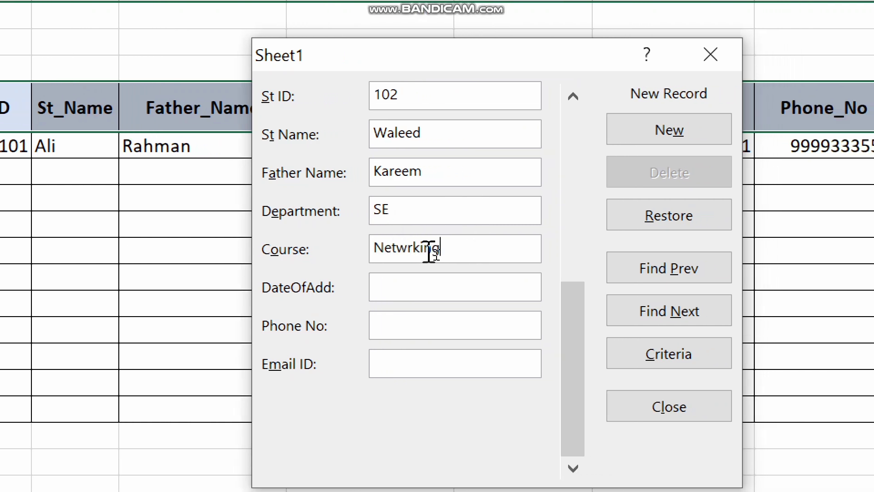
{"action": "key", "text": "BackSpace"}
{"action": "key", "text": "BackSpace"}
{"action": "key", "text": "BackSpace"}
{"action": "key", "text": "BackSpace"}
{"action": "key", "text": "BackSpace"}
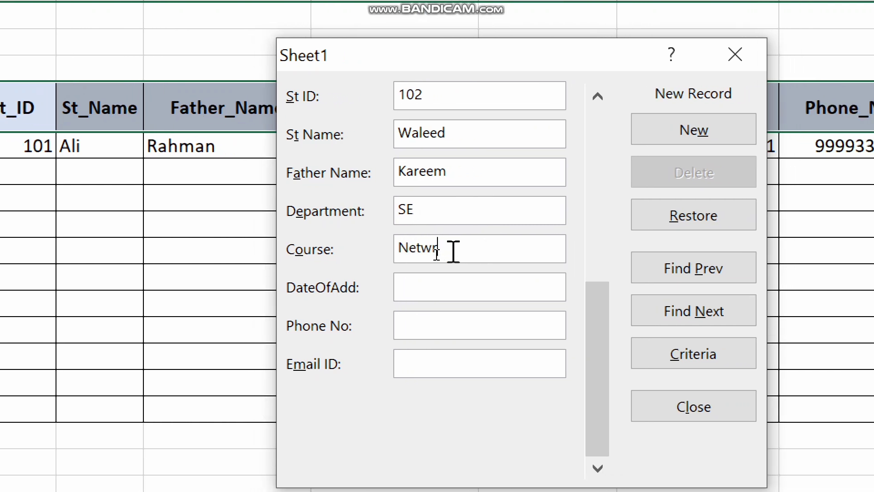
{"action": "type", "text": "orking"}
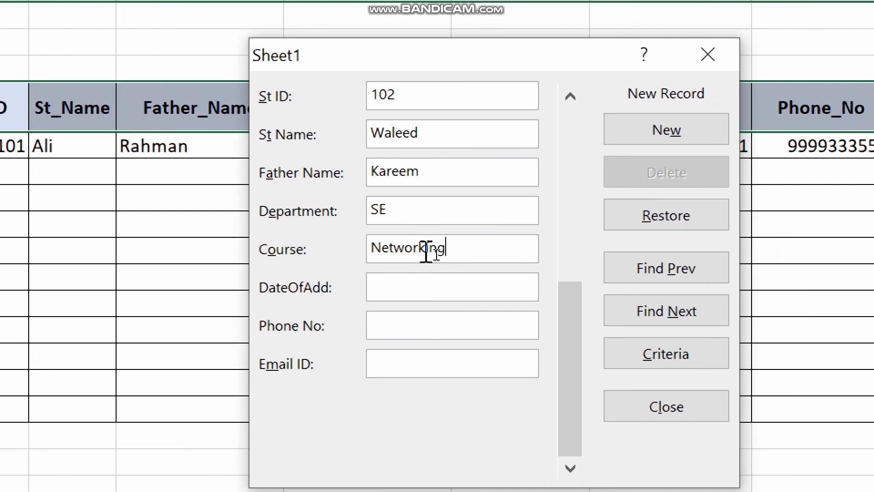
{"action": "left_click", "coordinate": [440, 276]}
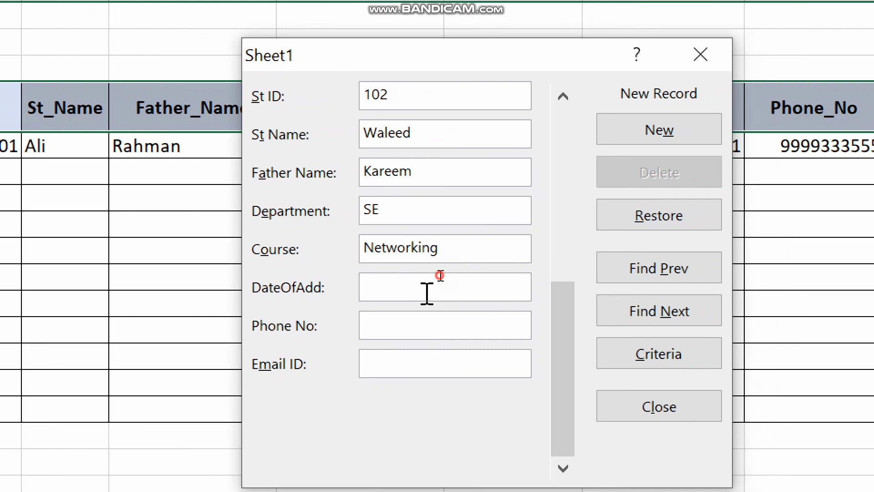
{"action": "type", "text": "2019"}
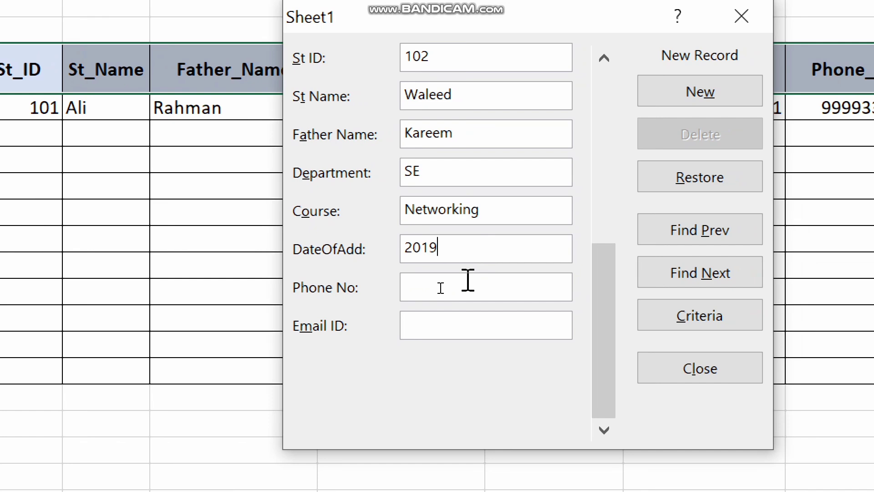
{"action": "left_click", "coordinate": [440, 289]}
{"action": "type", "text": "8888888888"}
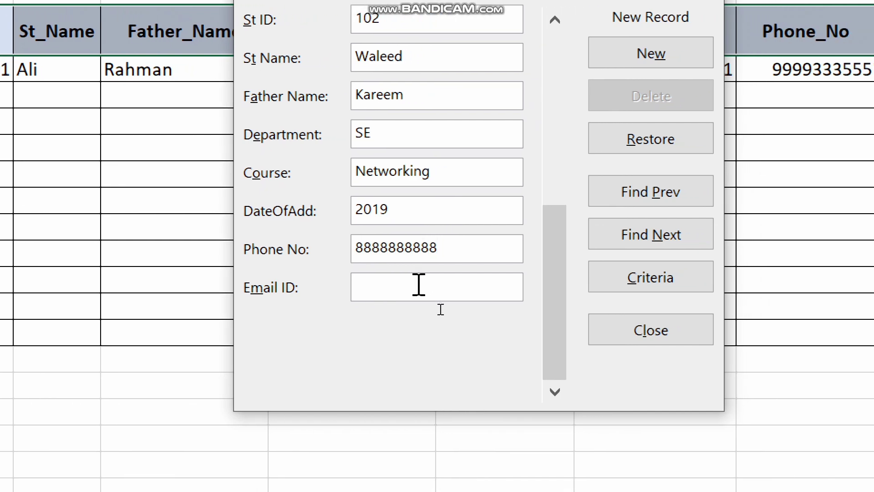
{"action": "left_click", "coordinate": [418, 285]}
{"action": "type", "text": "a"}
{"action": "key", "text": "BackSpace"}
{"action": "type", "text": "email"}
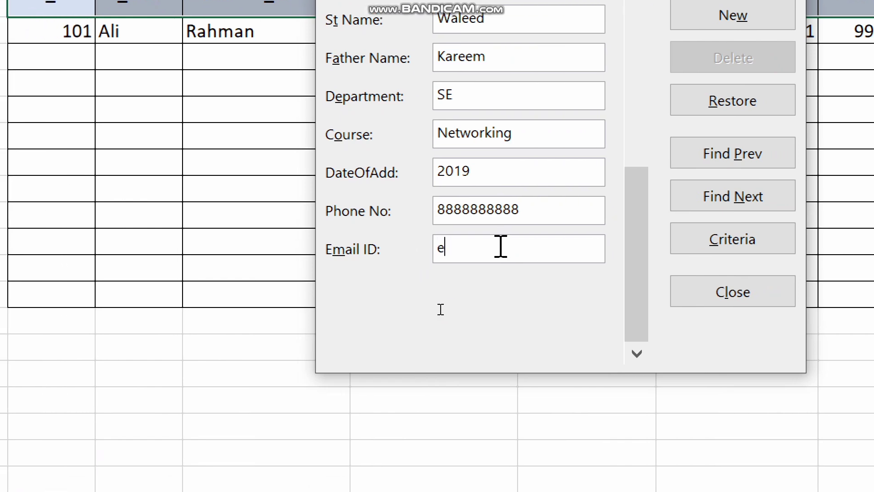
{"action": "type", "text": "id"}
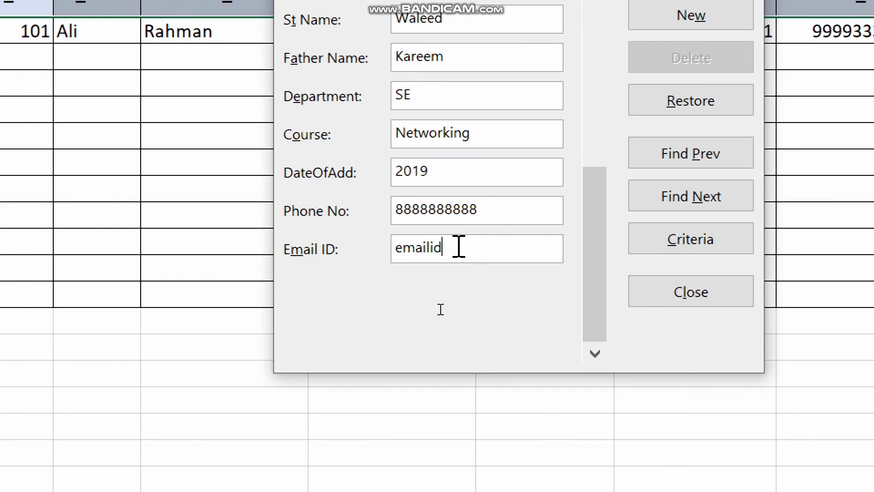
{"action": "type", "text": "dd@g"}
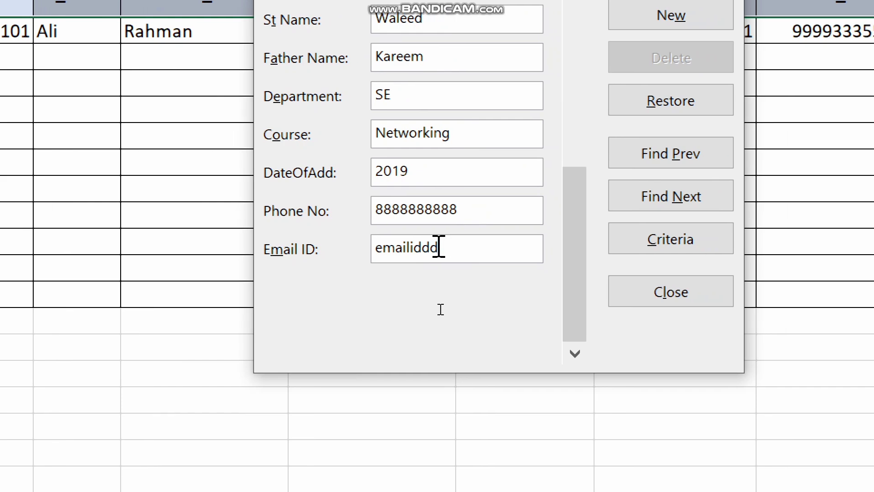
{"action": "type", "text": "ami"}
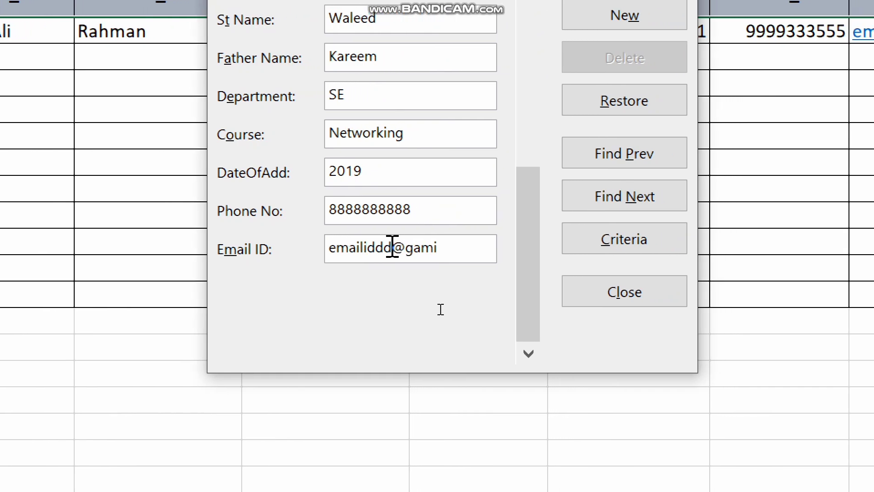
{"action": "key", "text": "BackSpace"}
{"action": "key", "text": "BackSpace"}
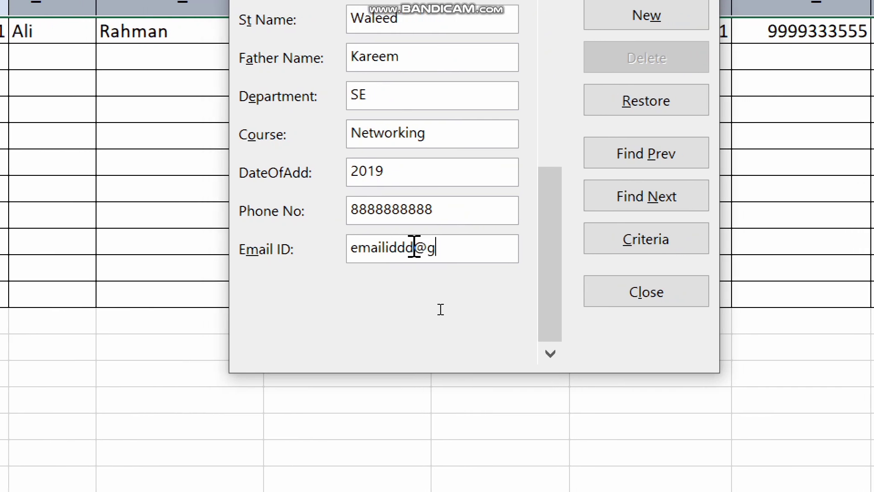
{"action": "type", "text": "mail.com"}
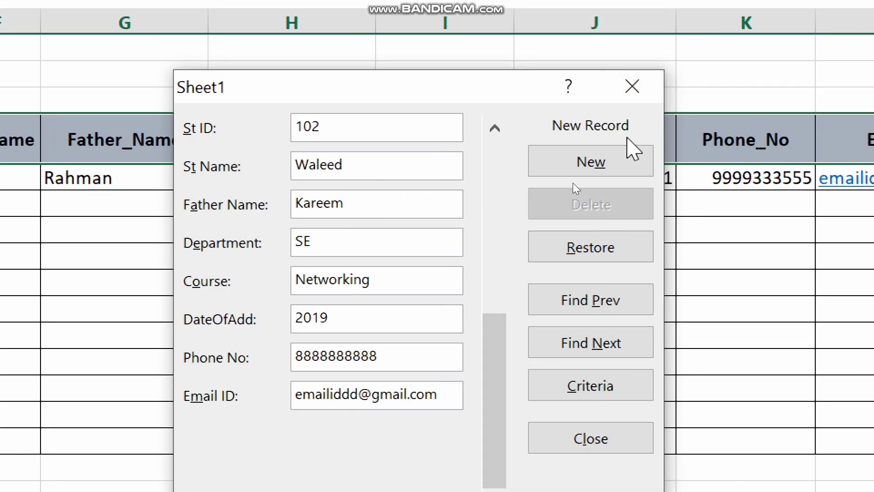
{"action": "left_click", "coordinate": [617, 163]}
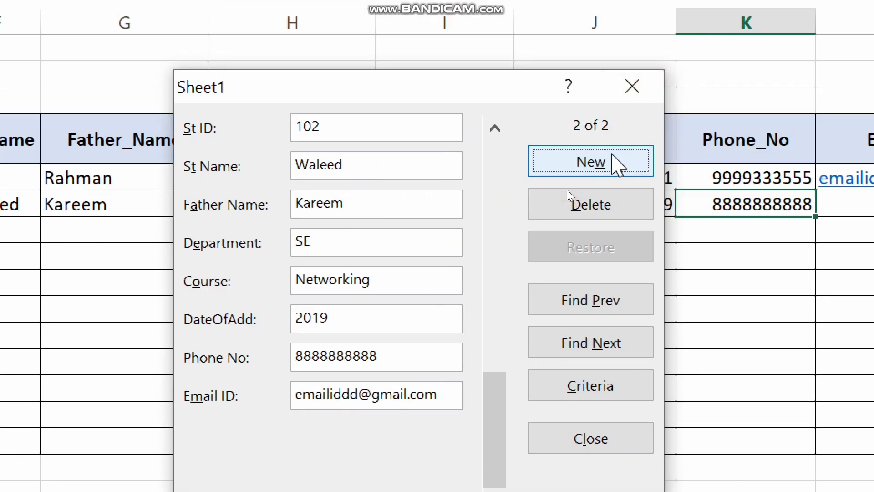
Step: Move the form aside, step back to record 1, then forward to record 2 of 2
{"action": "left_click_drag", "start_coordinate": [406, 98], "coordinate": [695, 102]}
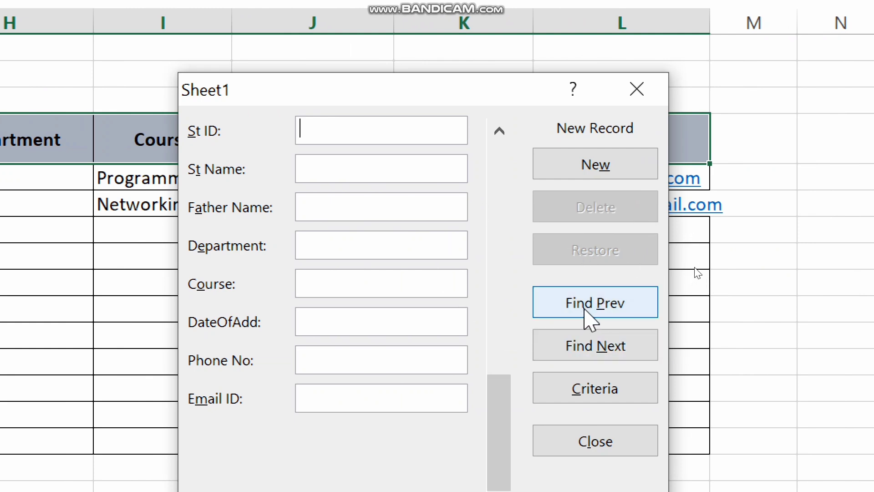
{"action": "left_click", "coordinate": [585, 310]}
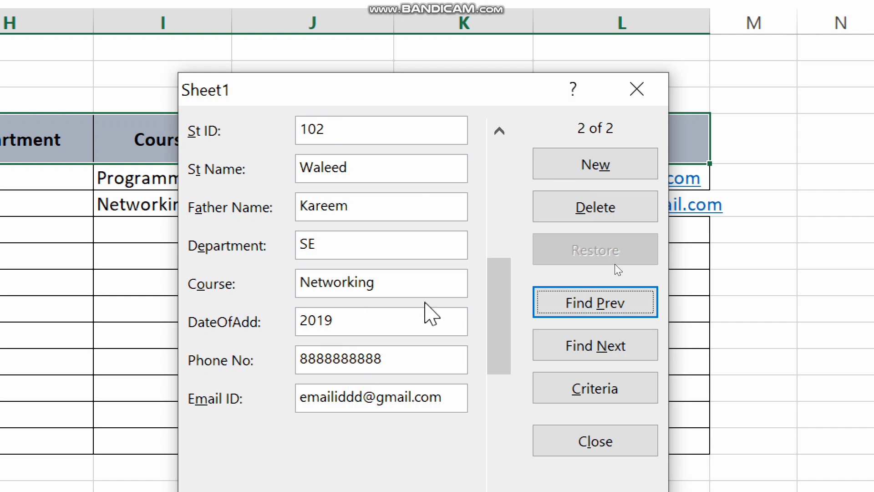
{"action": "left_click", "coordinate": [602, 298]}
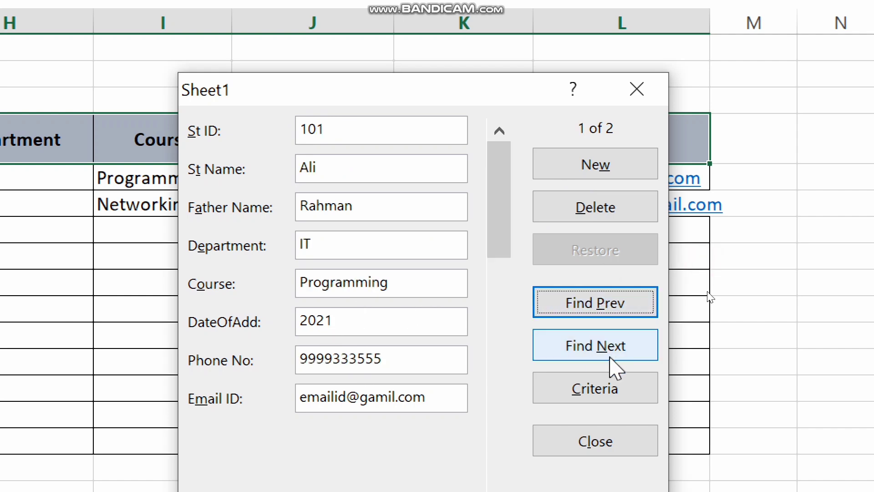
{"action": "left_click", "coordinate": [616, 367]}
{"action": "left_click", "coordinate": [615, 367]}
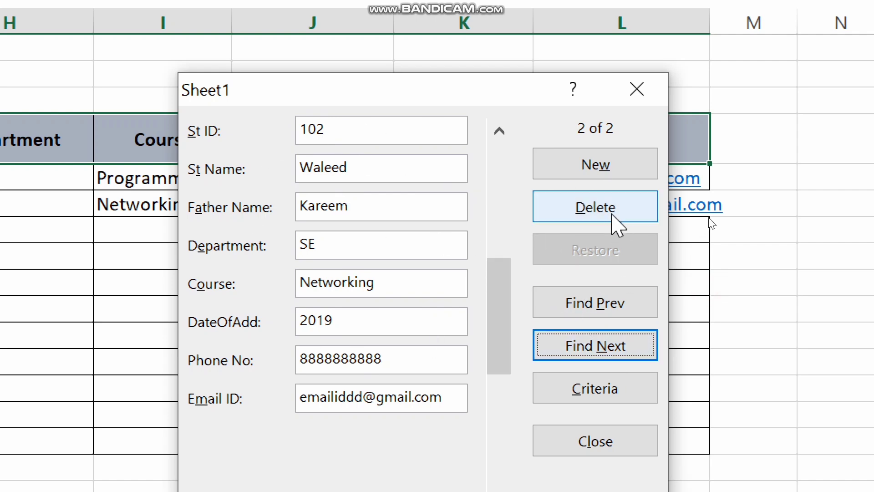
Step: Delete record 102, confirm the deletion, and close the data form
{"action": "left_click", "coordinate": [612, 219]}
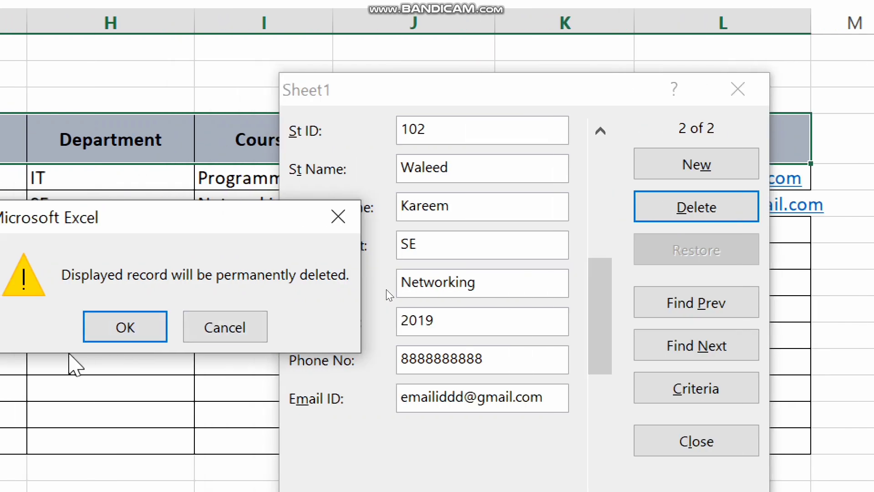
{"action": "left_click", "coordinate": [23, 328]}
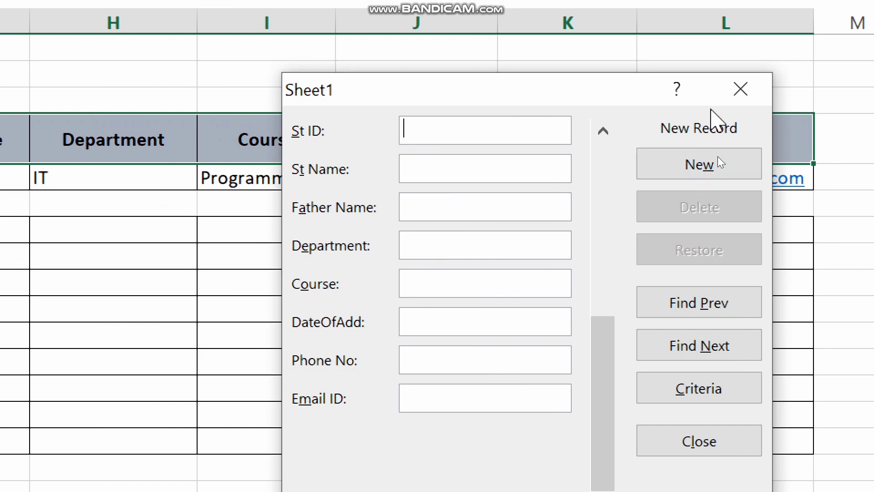
{"action": "left_click", "coordinate": [745, 94]}
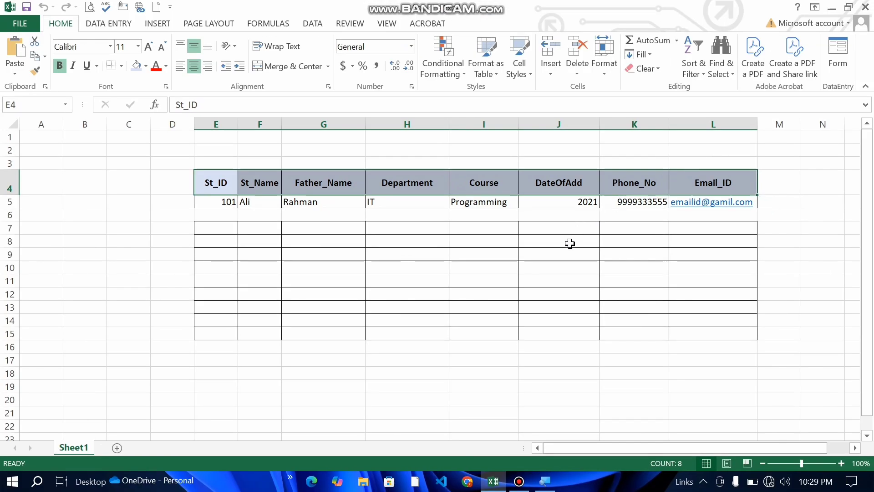
Step: Apply All Borders to the empty cells E6:L6
{"action": "left_click", "coordinate": [207, 212]}
{"action": "left_click_drag", "start_coordinate": [253, 212], "coordinate": [715, 221]}
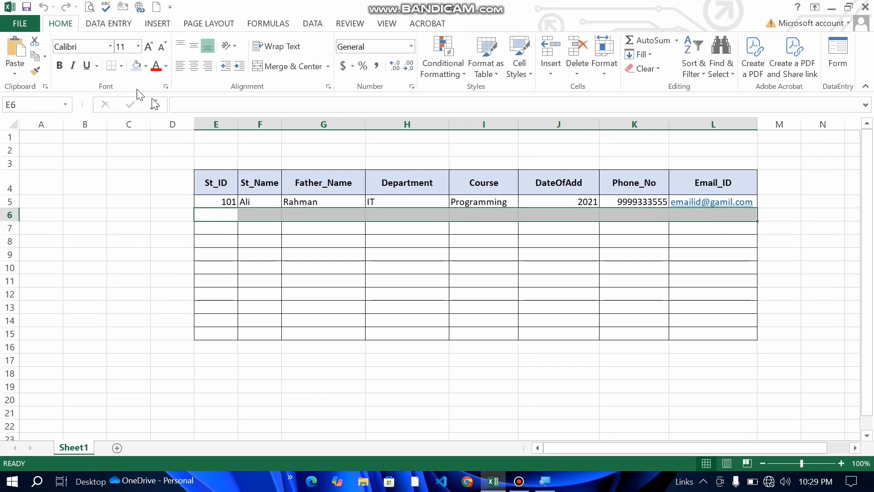
{"action": "left_click", "coordinate": [124, 67]}
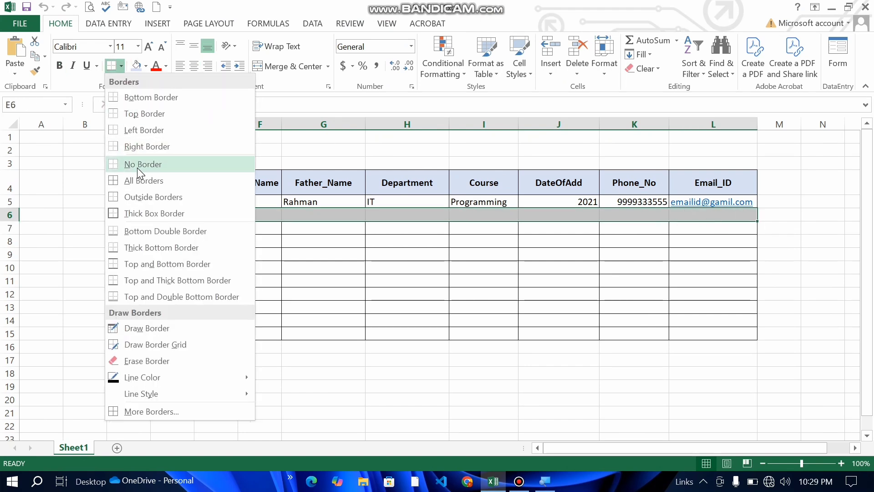
{"action": "left_click", "coordinate": [138, 182]}
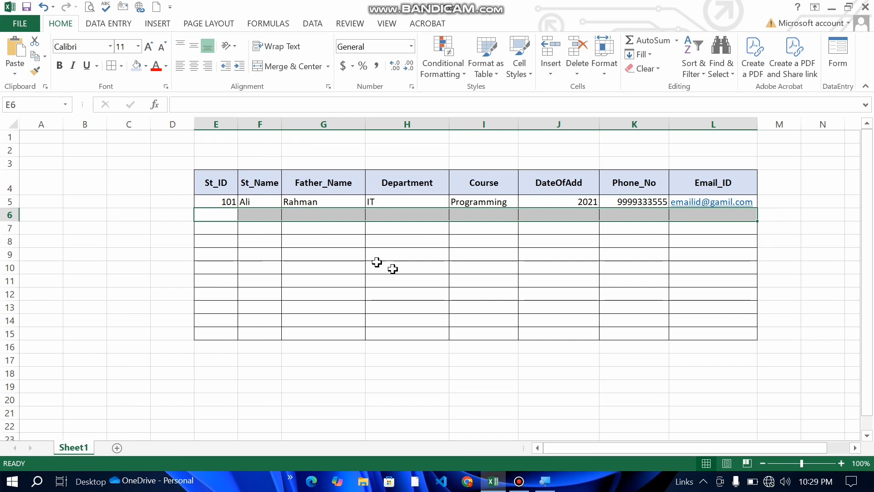
{"action": "left_click", "coordinate": [406, 277]}
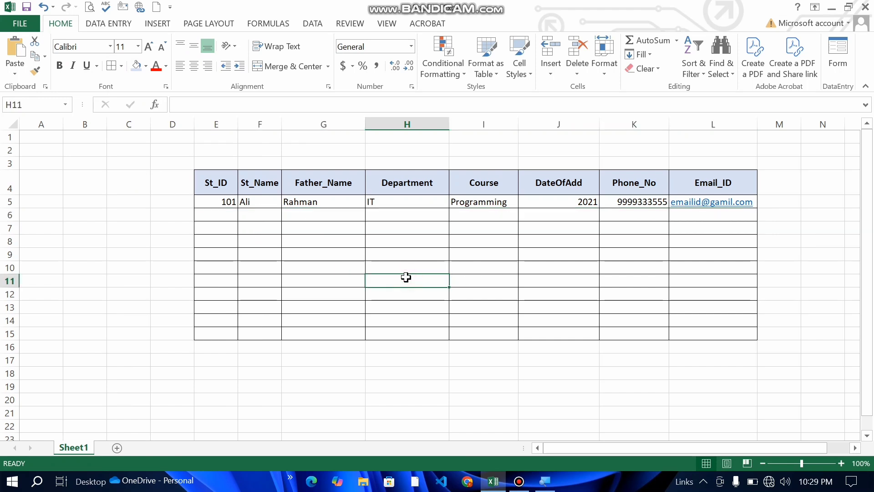